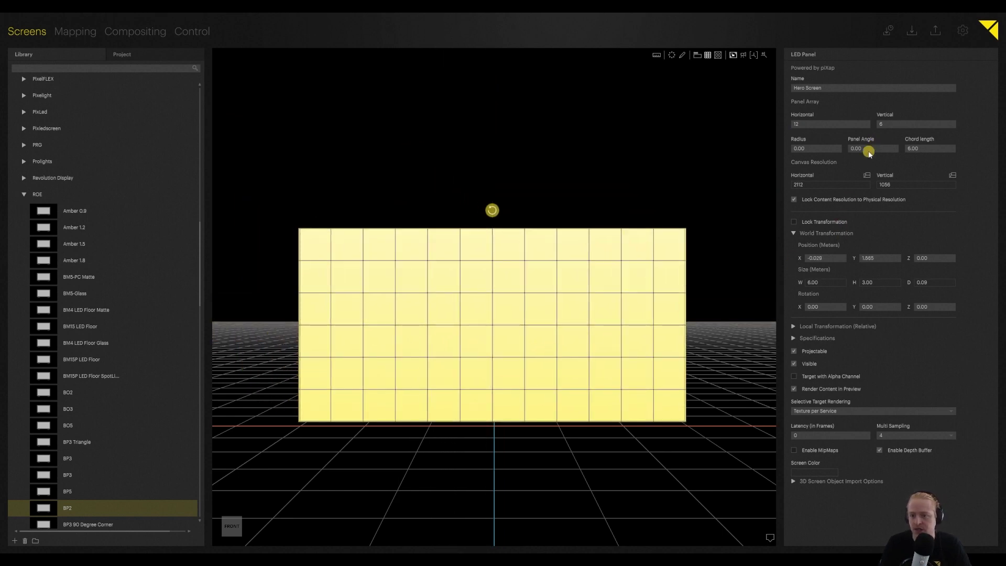
Step: Curve the Hero Screen LED wall by raising its panel angle to about 4.825 degrees
drag(868, 151, 872, 76)
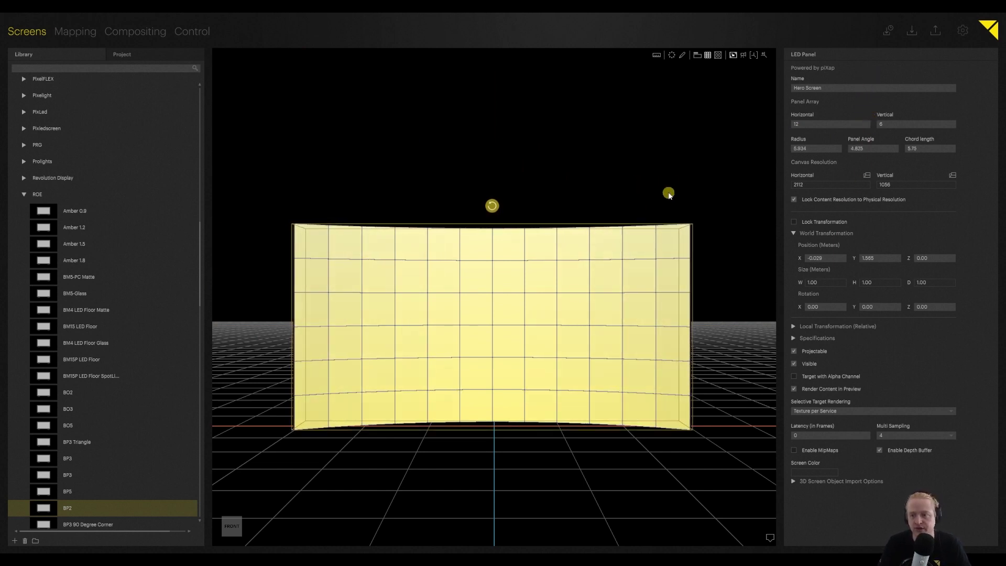
Step: Add a Studio Camera from the library's Cameras category in front of the curved Hero Screen
scroll(31, 136, up, 15)
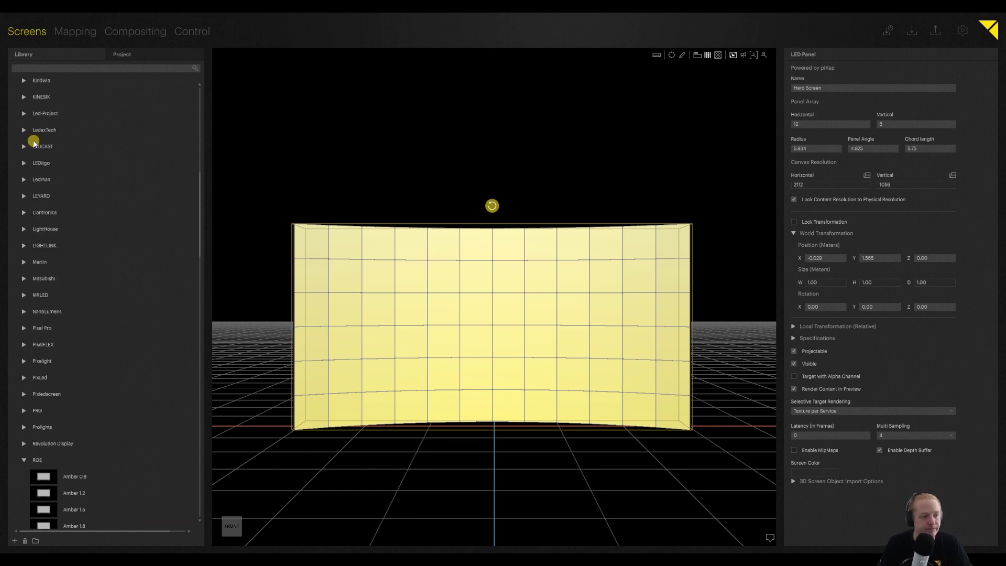
click(15, 118)
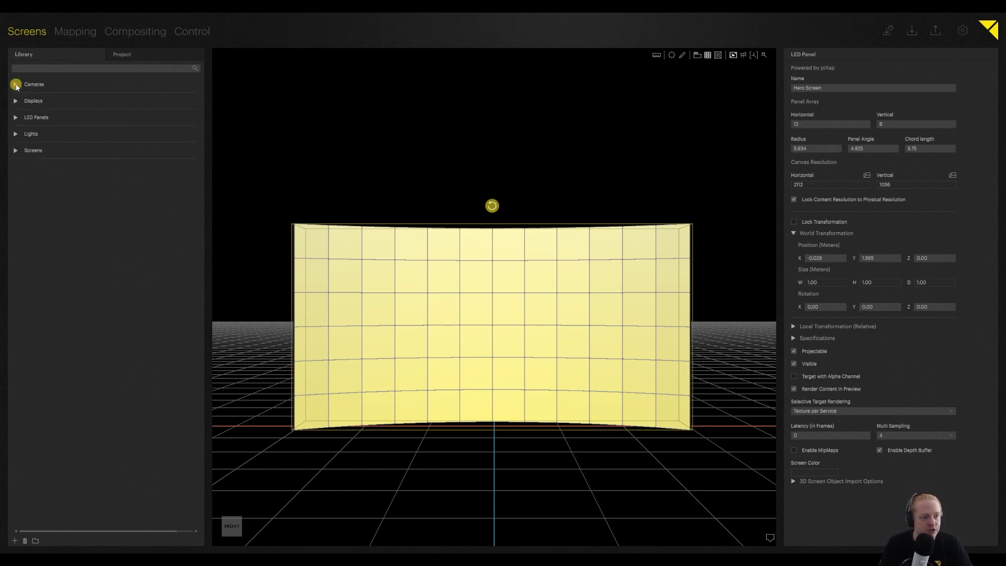
click(16, 85)
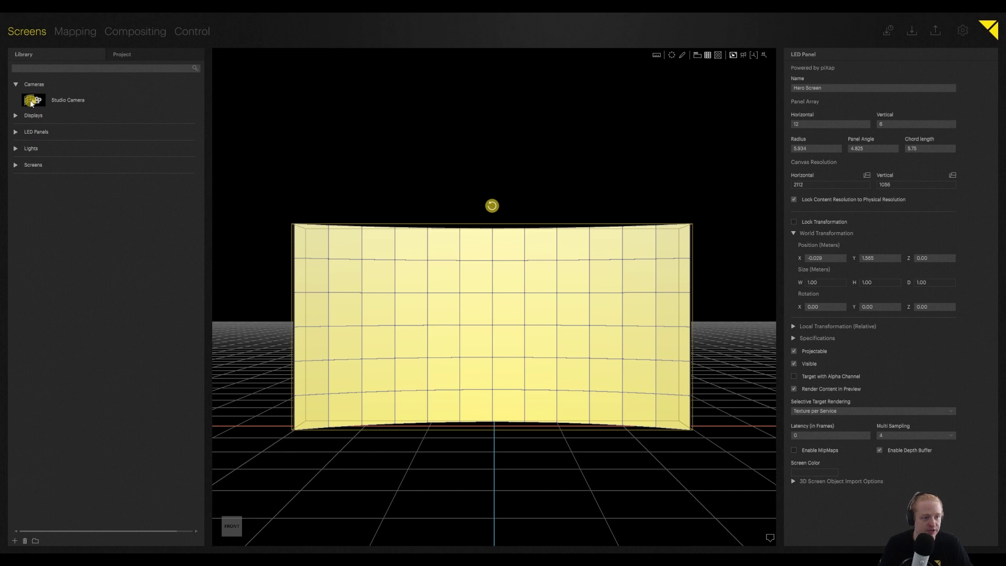
drag(31, 103, 498, 361)
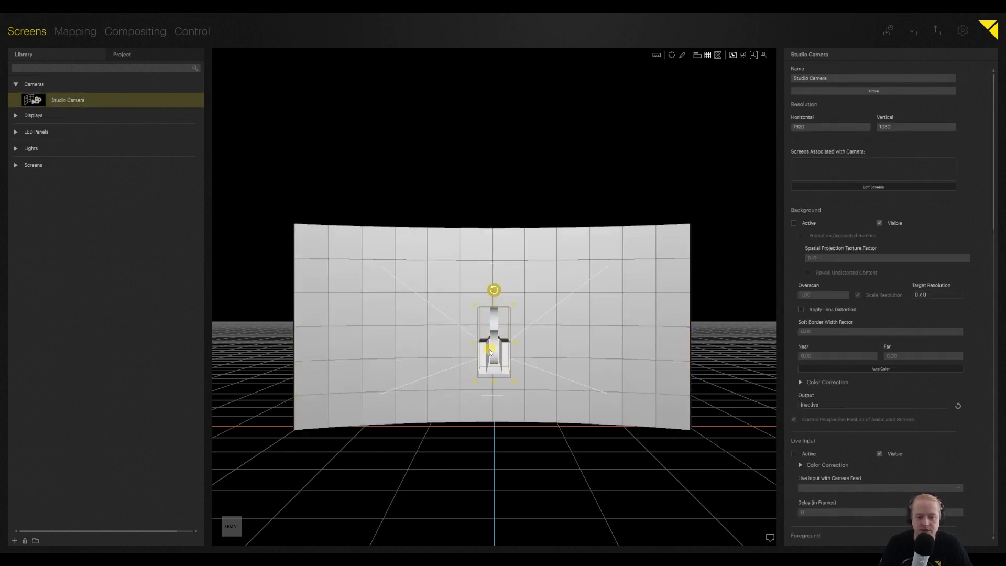
click(353, 164)
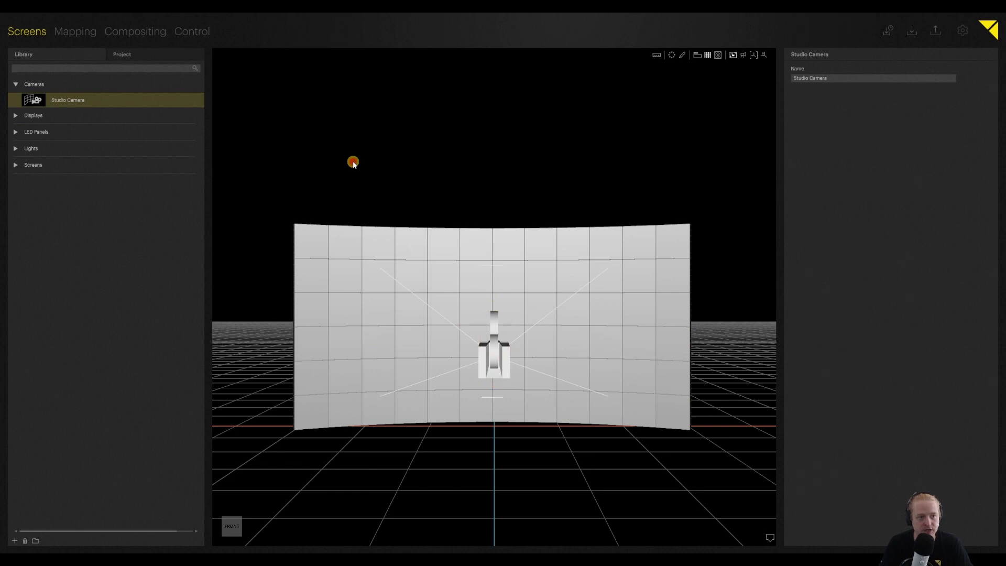
Step: In the Mapping workspace, list the local machine's live graphics card outputs and select Output 5, the DELL S2522HG
click(67, 32)
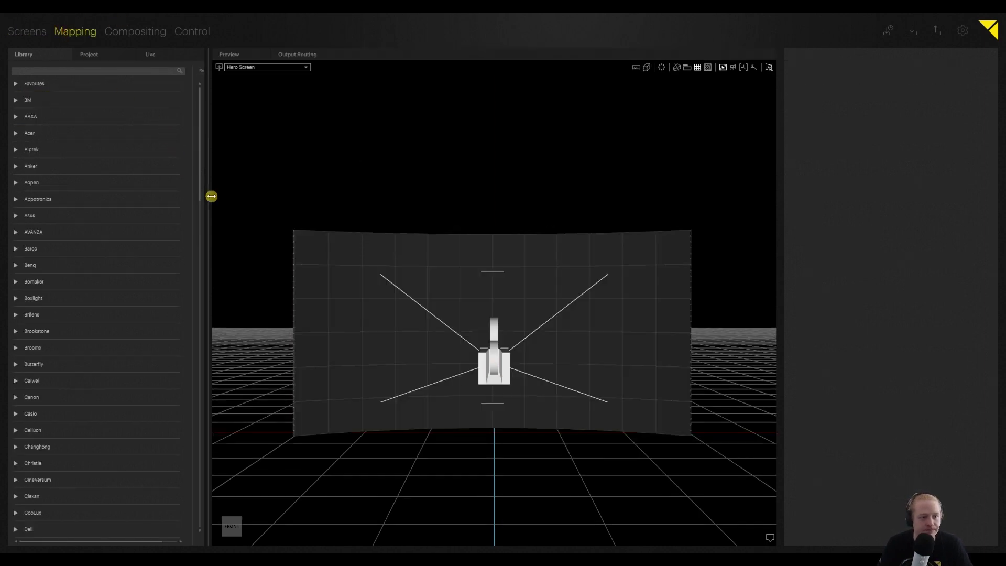
click(178, 54)
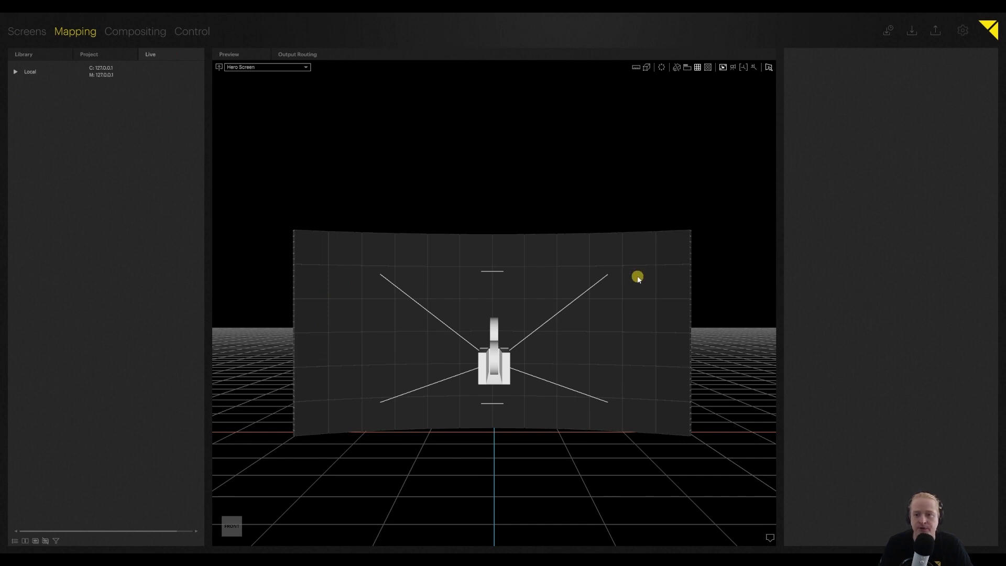
click(15, 71)
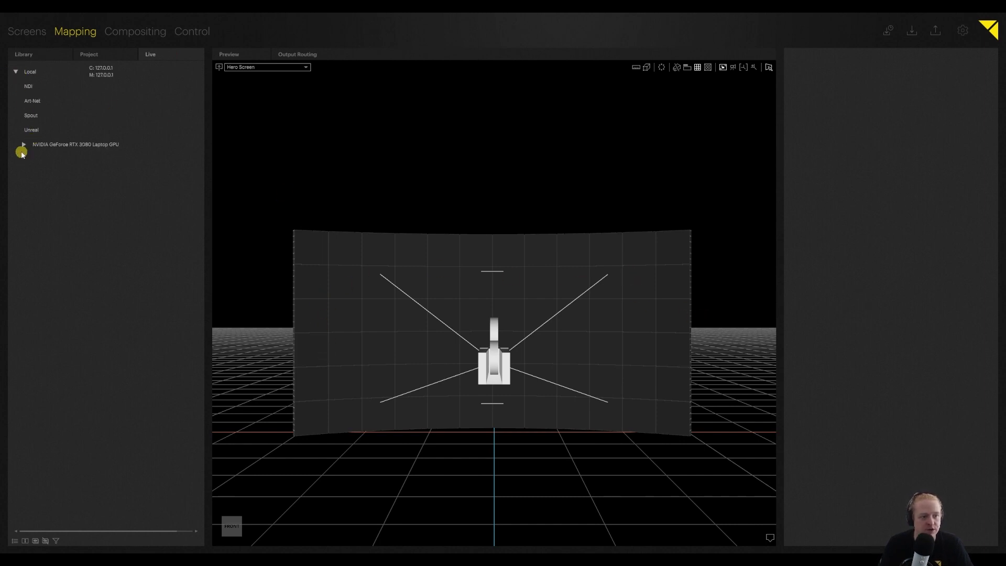
click(23, 144)
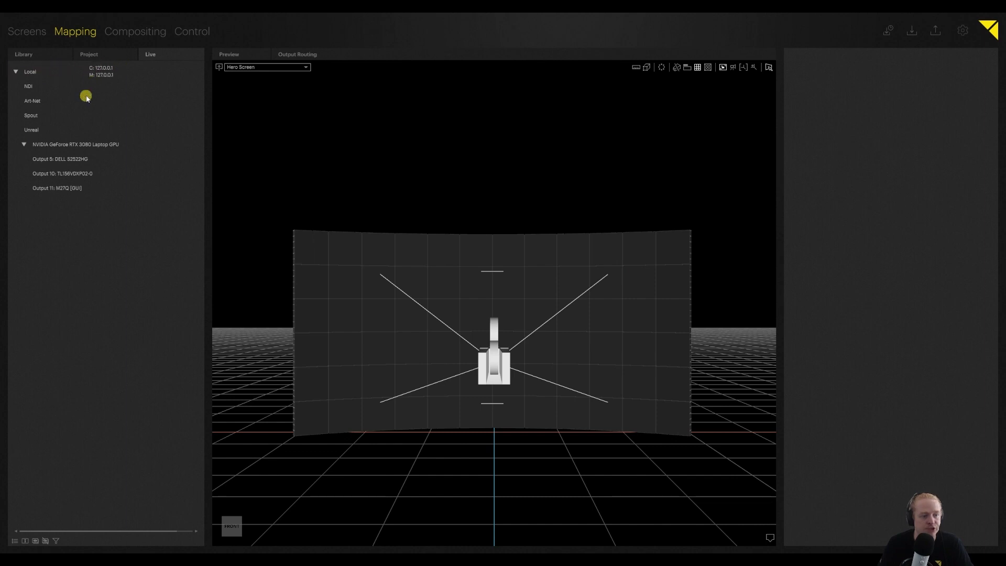
click(55, 159)
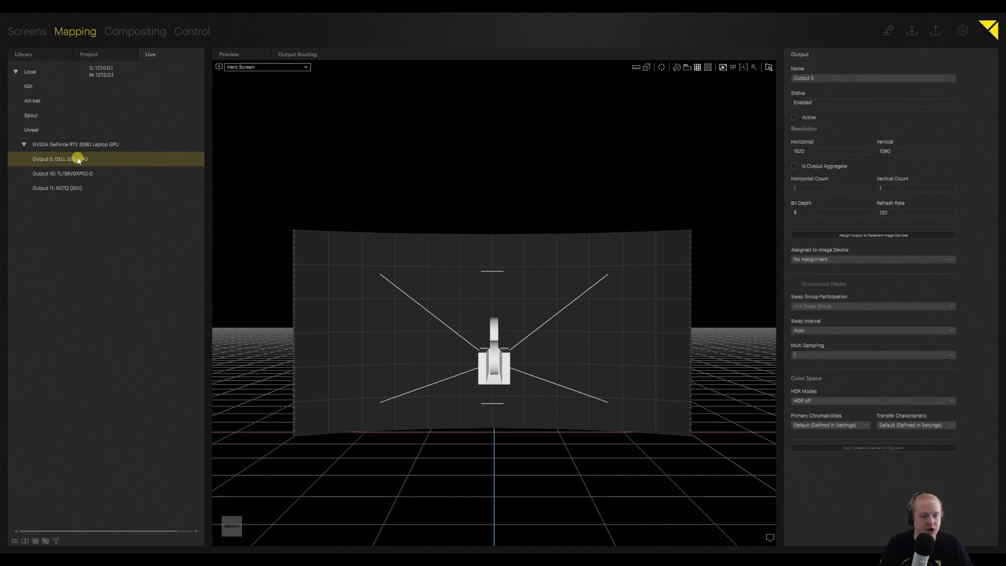
Step: Set the selection mode to Screens and assign Output 5 to the Hero Screen
click(769, 67)
click(771, 104)
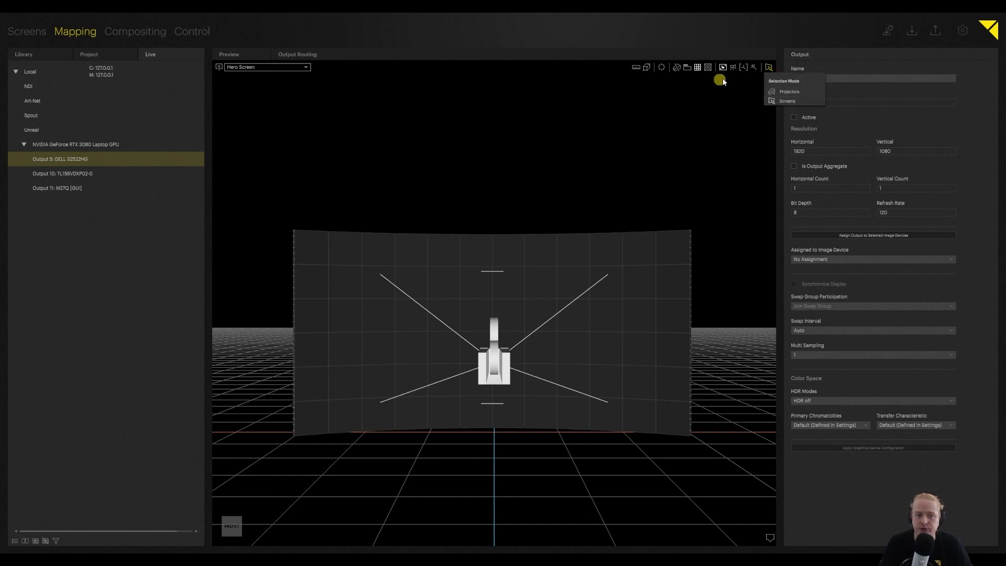
click(39, 174)
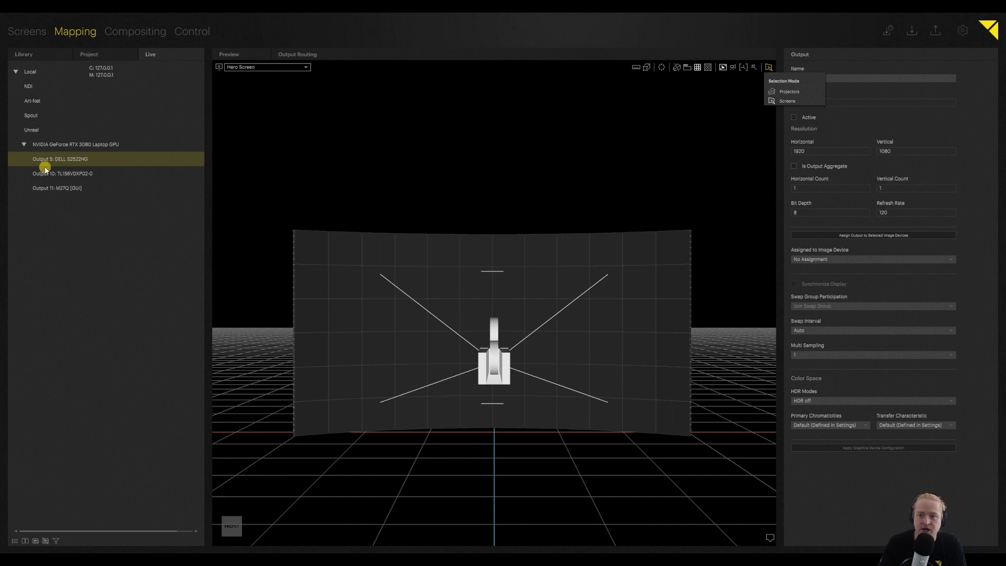
click(528, 179)
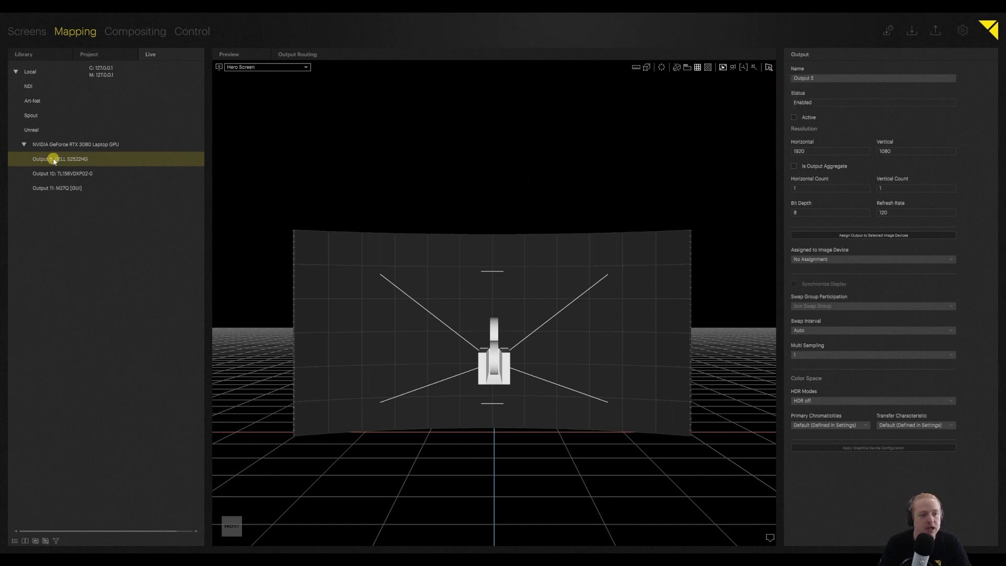
click(78, 159)
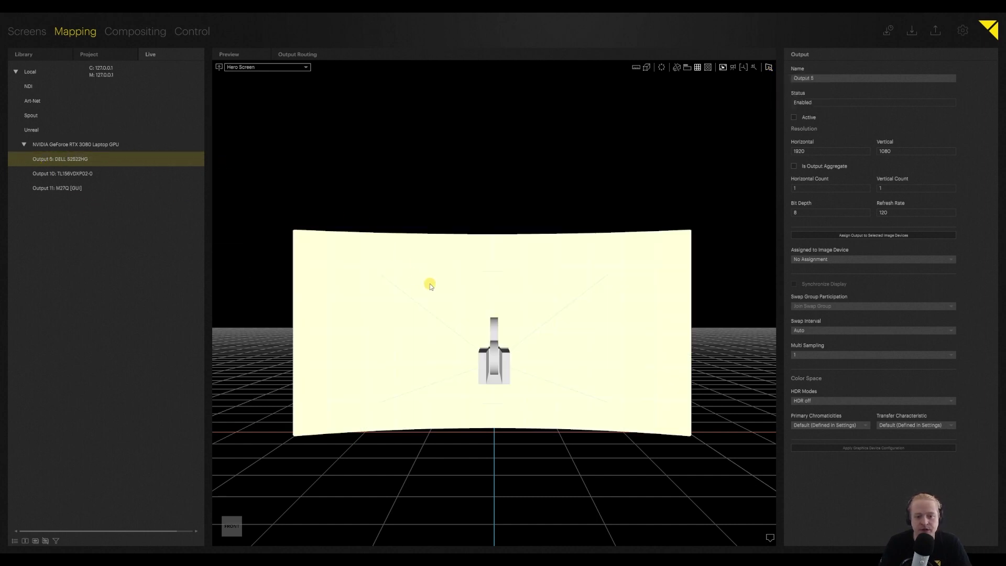
drag(430, 284, 430, 284)
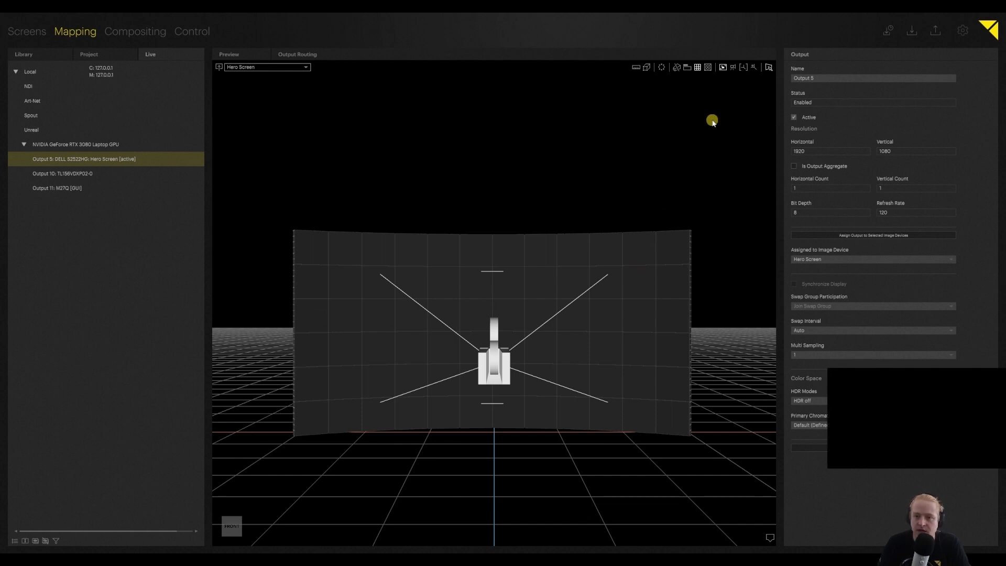
Step: Enable the test pattern and show the Hero Screen's 2D mapping view with its feed rectangle selected
click(708, 68)
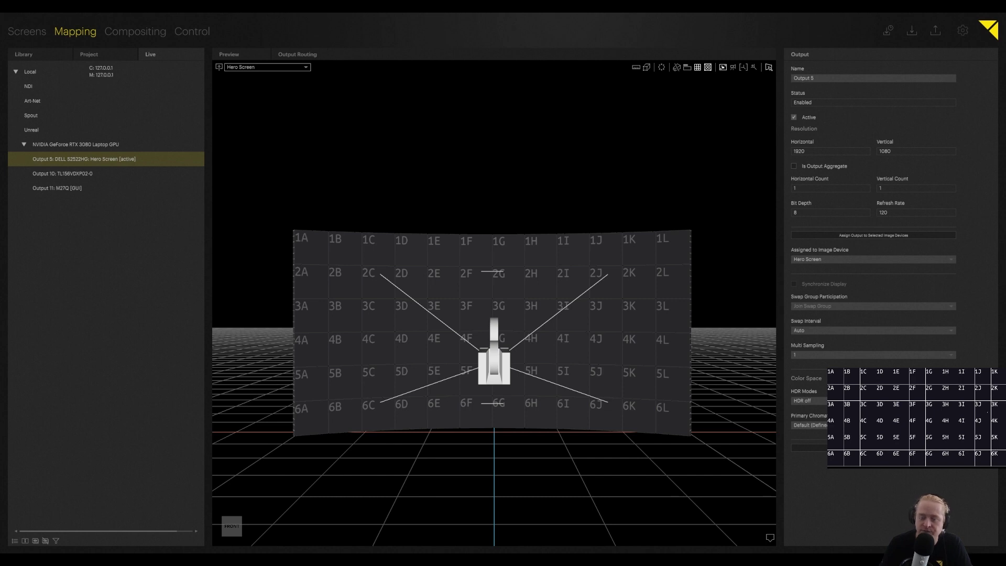
click(418, 308)
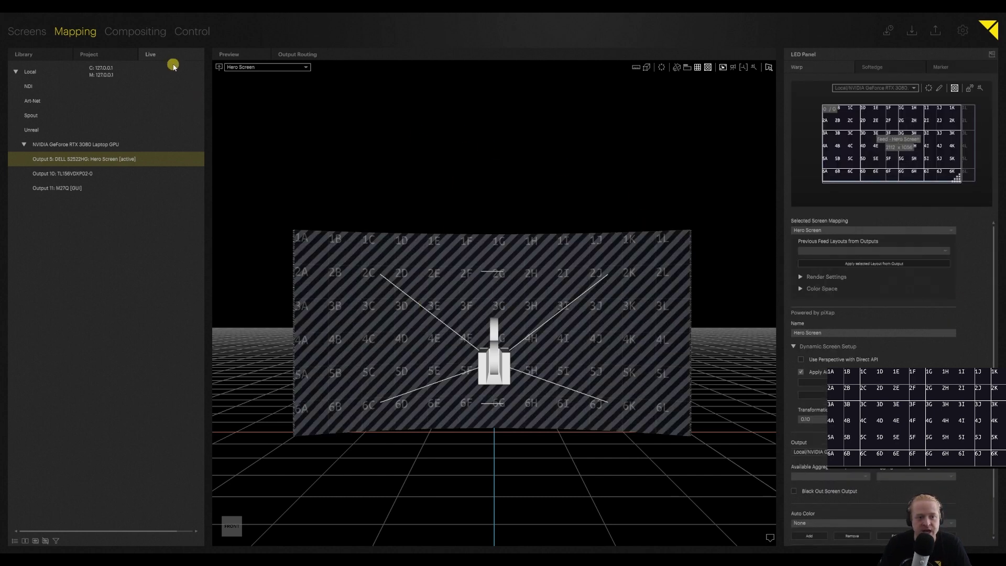
click(218, 68)
scroll(652, 265, down, 1)
click(581, 255)
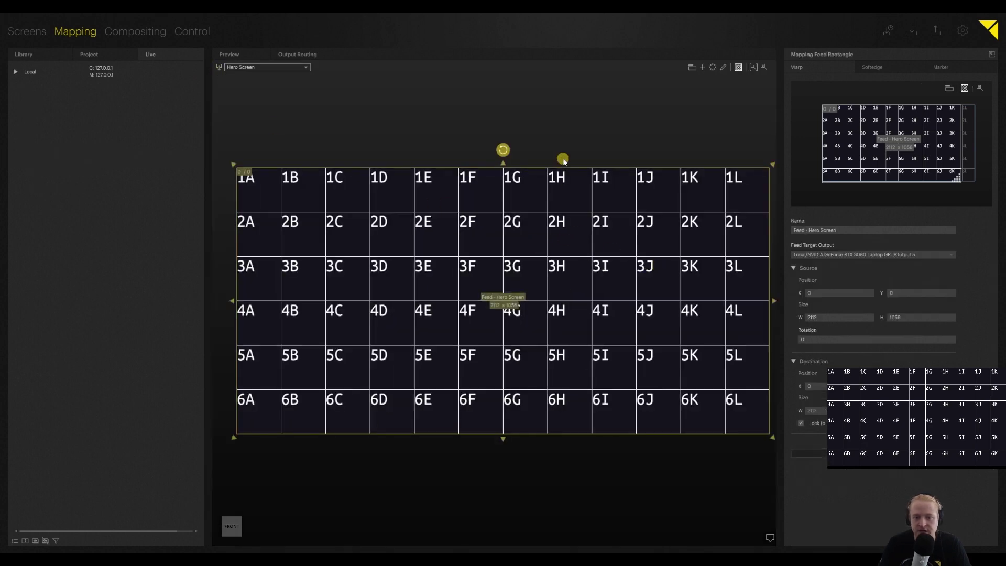
Step: Unlock the Hero Screen feed's destination size from its source and scale it to 90 percent, 1901 × 950 pixels
middle_drag(651, 143, 635, 141)
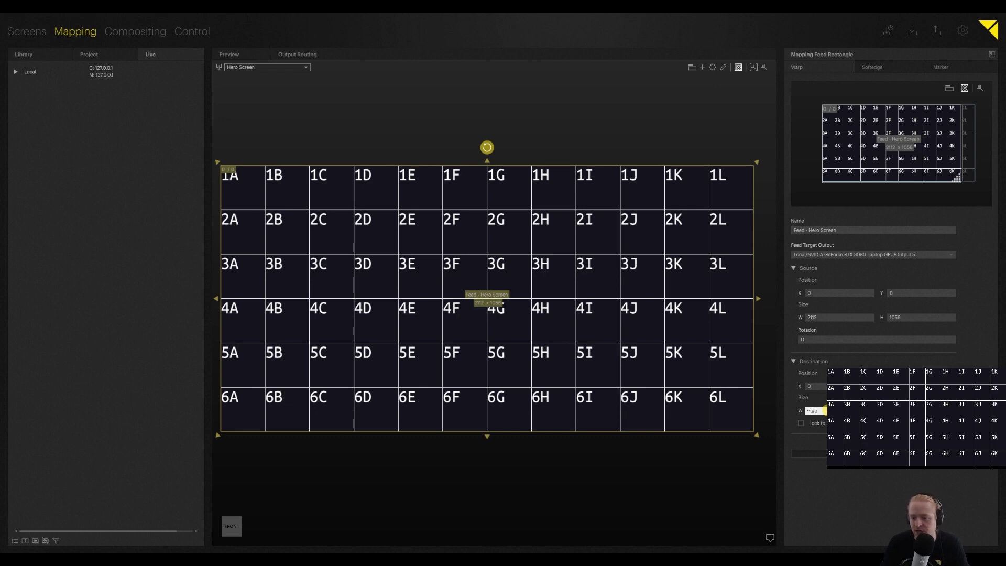
text(1)
key(Return)
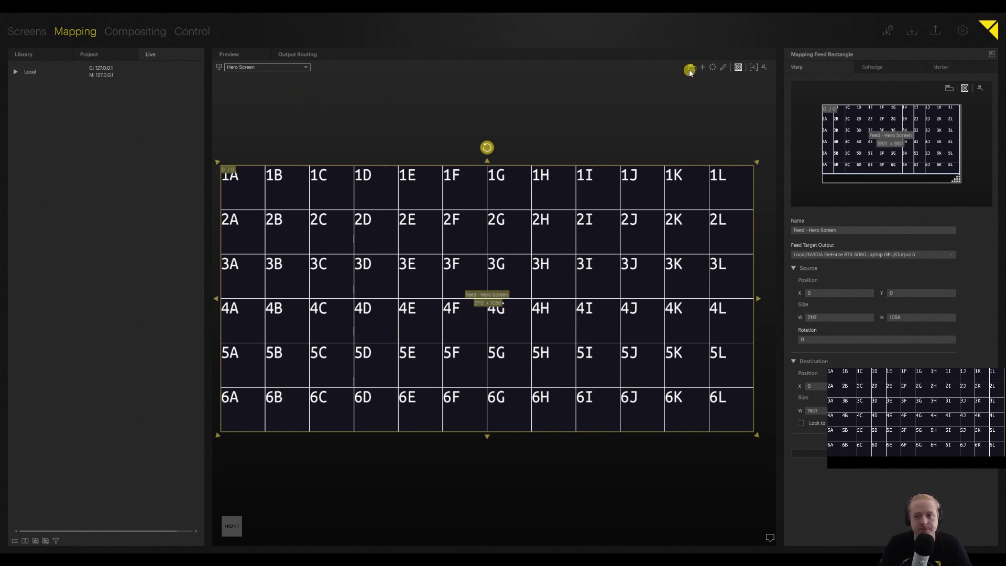
Step: Turn off the test pattern and return the preview to the 3D scene
click(739, 68)
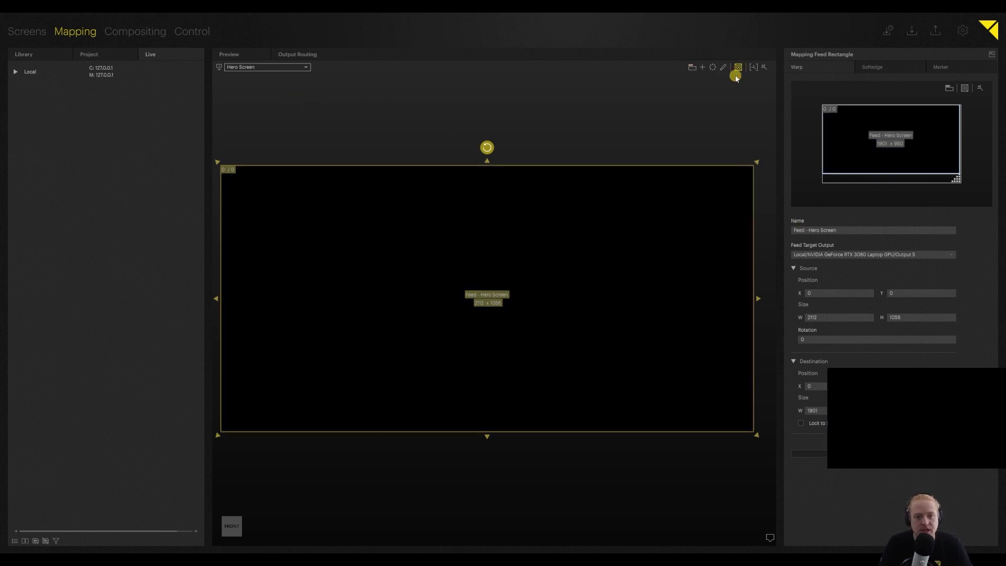
click(221, 69)
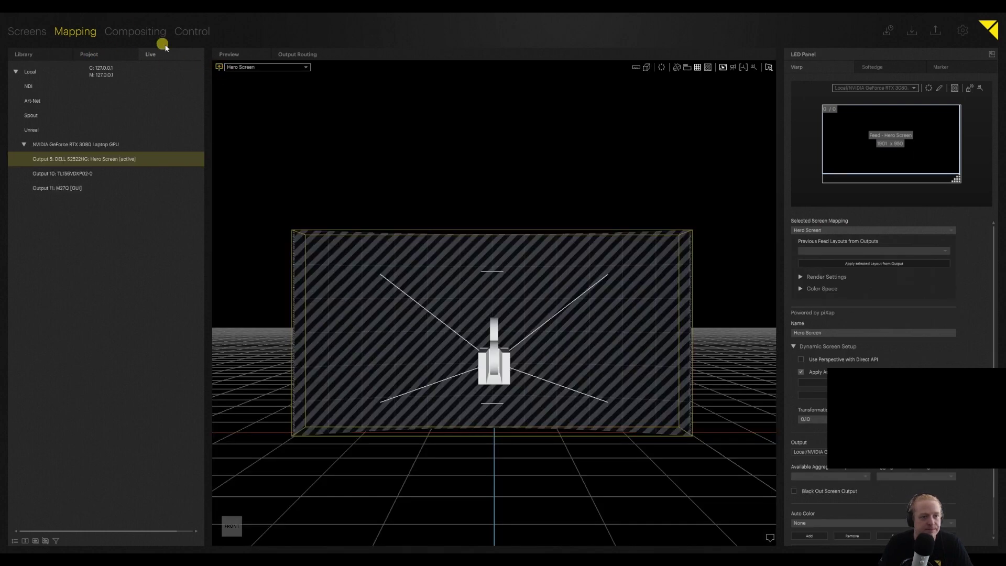
Step: In the Compositing workspace, enlarge the timeline area and add three media layers to Timeline 1
click(129, 32)
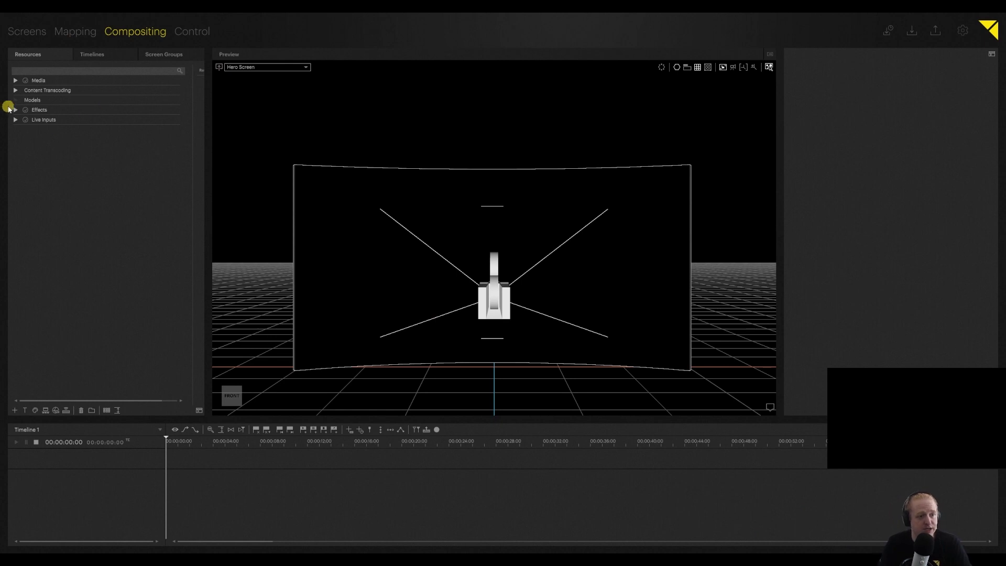
drag(121, 422, 137, 348)
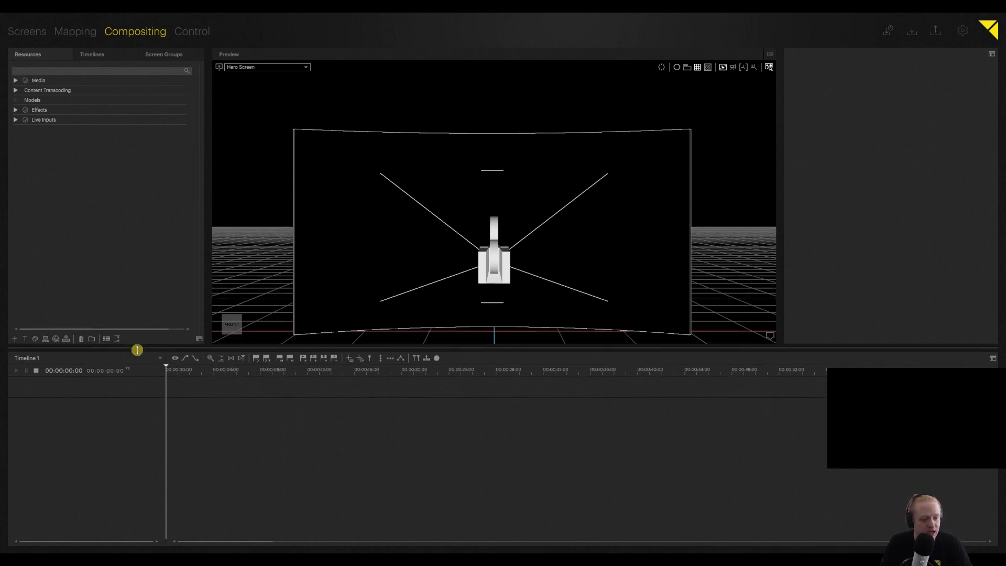
double_click(40, 417)
double_click(49, 448)
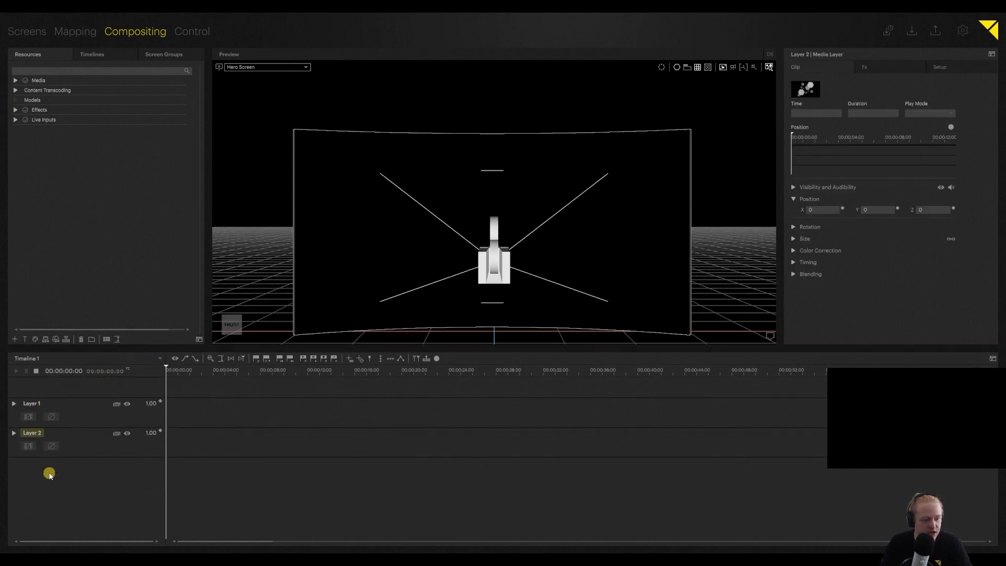
double_click(50, 472)
Step: Rename the three timeline layers, in order from the first, as Foreground, Midground and BG
click(34, 404)
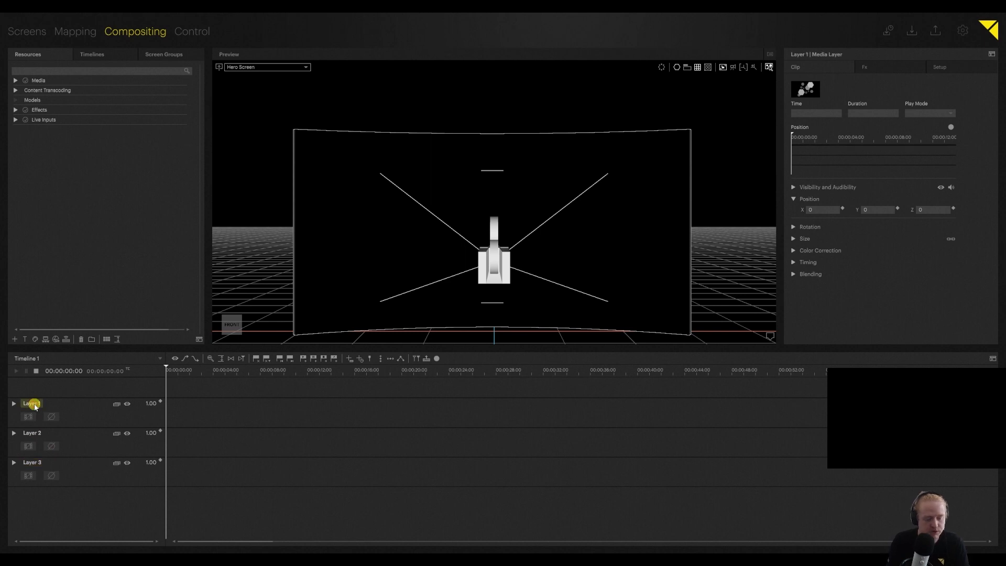
double_click(32, 404)
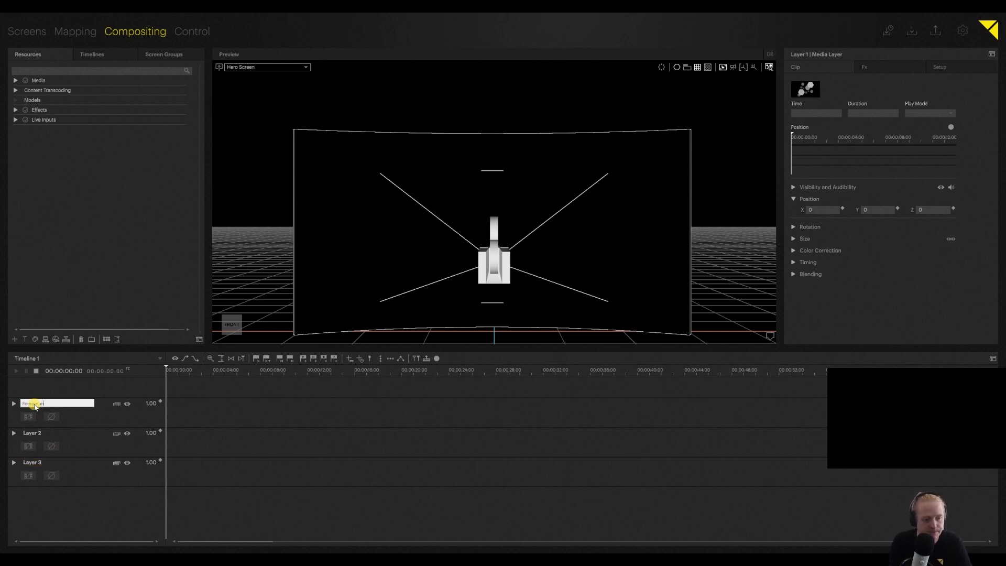
key(Return)
click(35, 433)
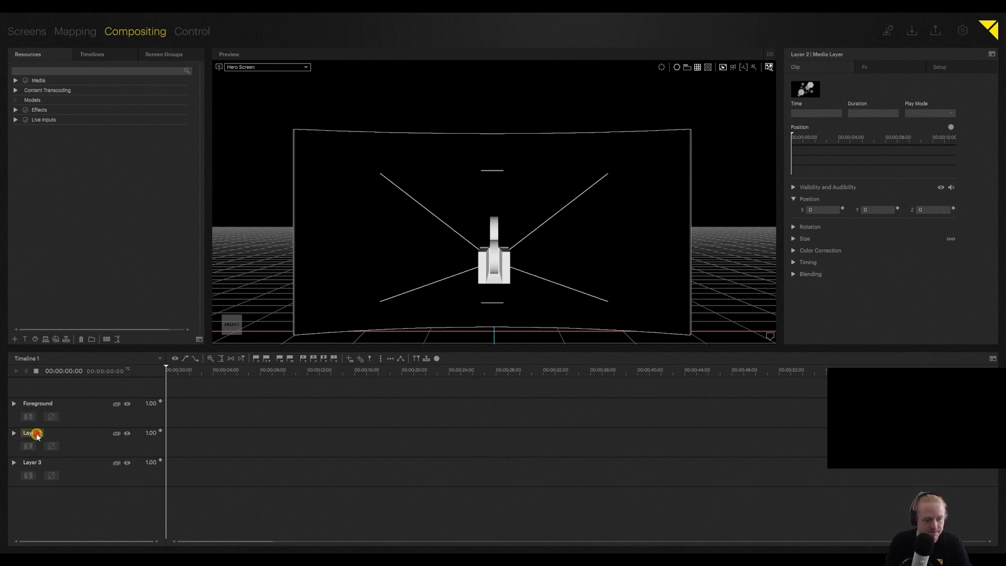
double_click(37, 435)
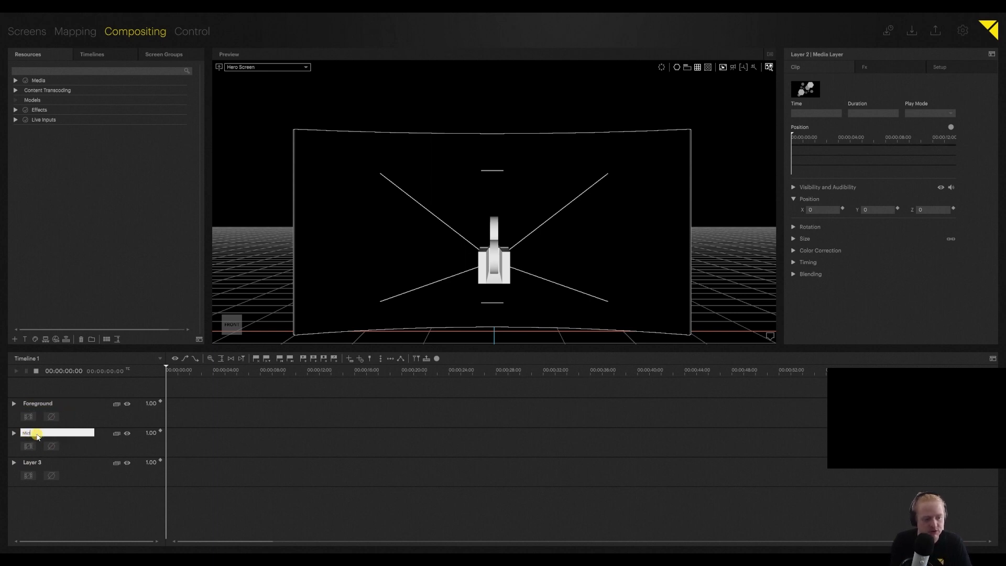
key(Return)
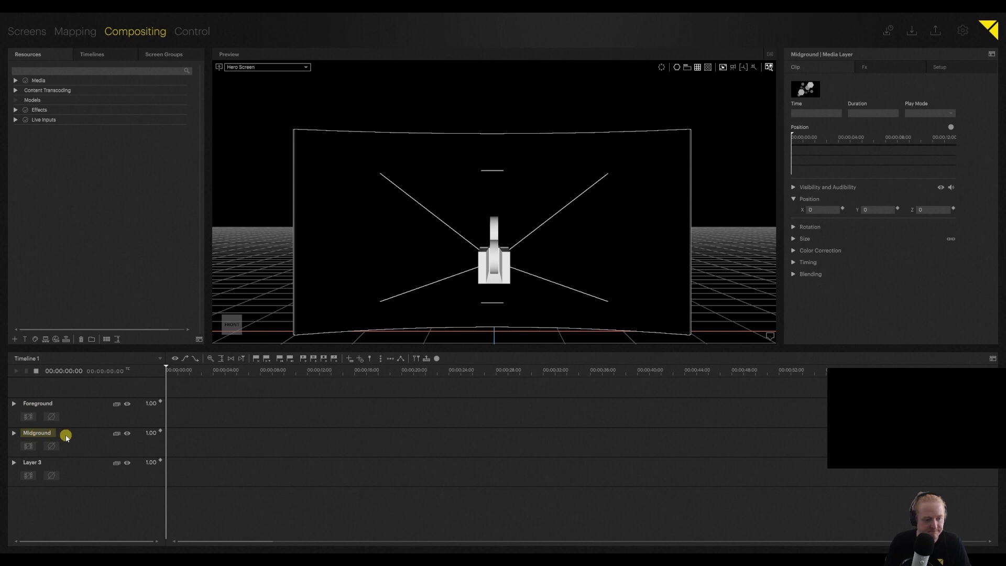
click(37, 465)
double_click(37, 464)
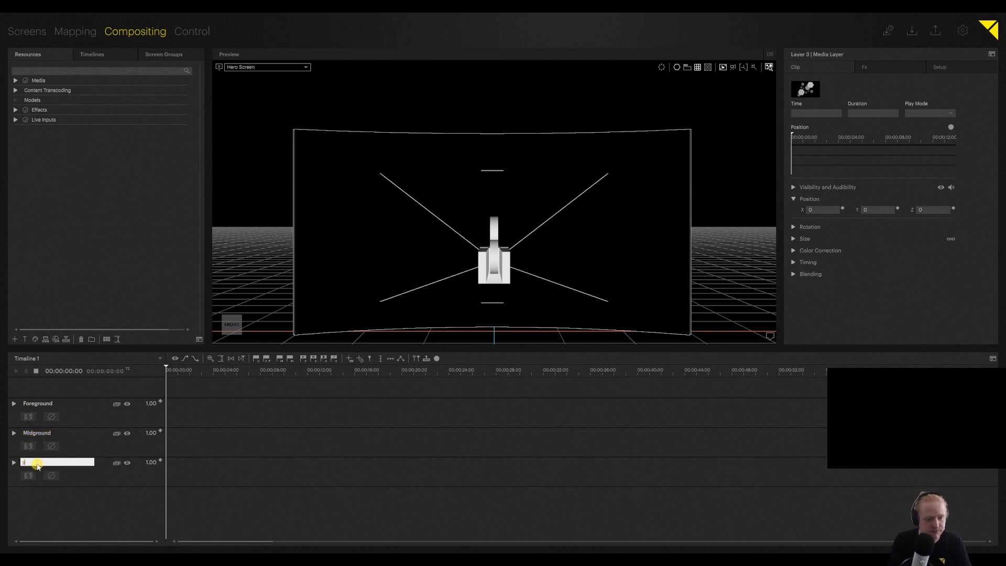
text(BG)
key(Return)
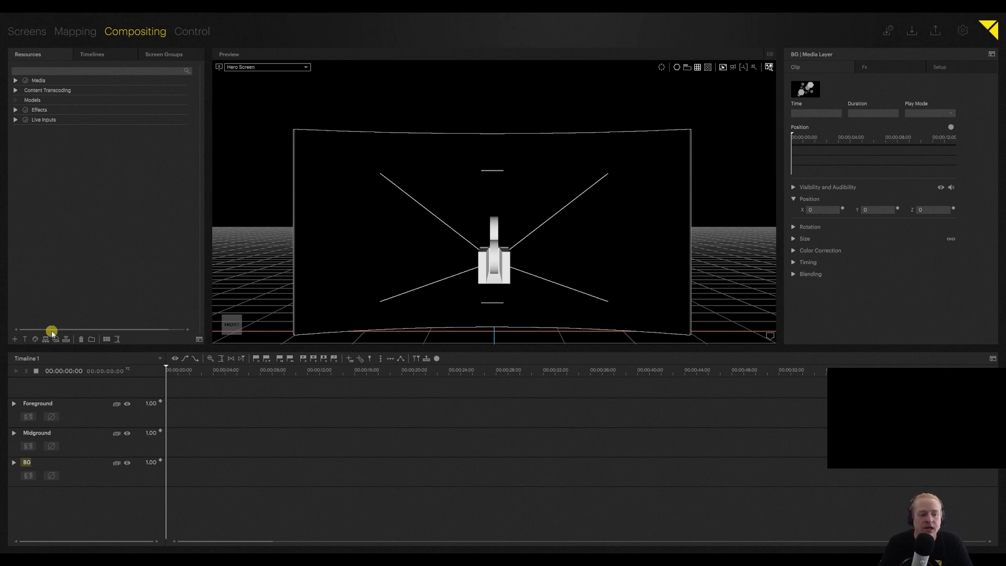
Step: Set the Foreground layer's colour to a shade of red
click(55, 405)
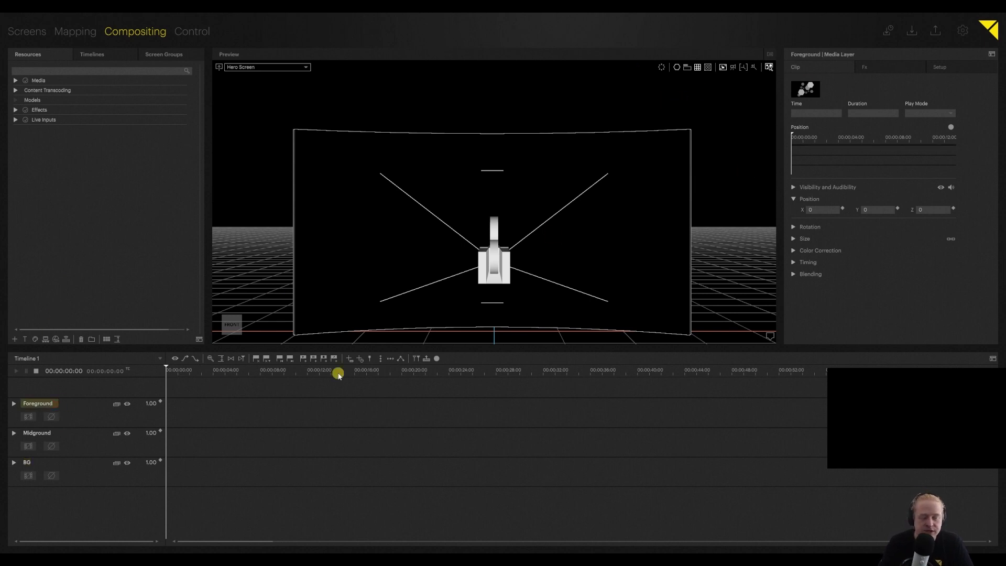
click(951, 66)
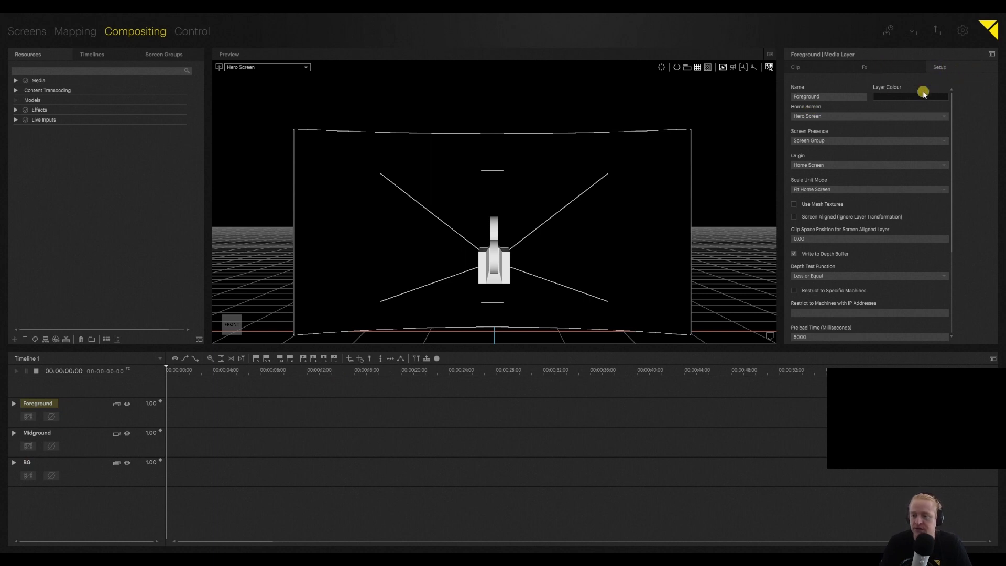
click(900, 97)
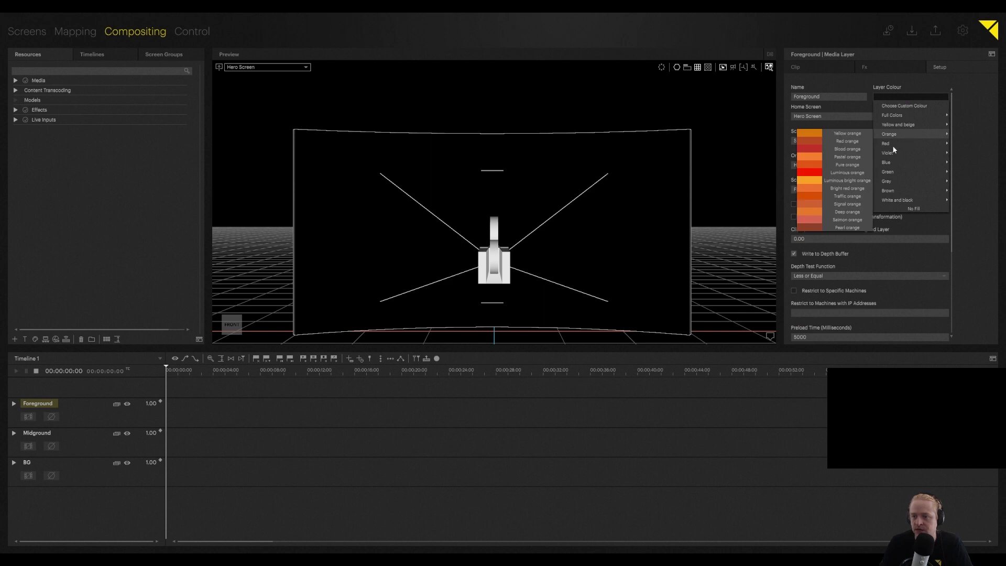
mouse_move(893, 148)
click(833, 155)
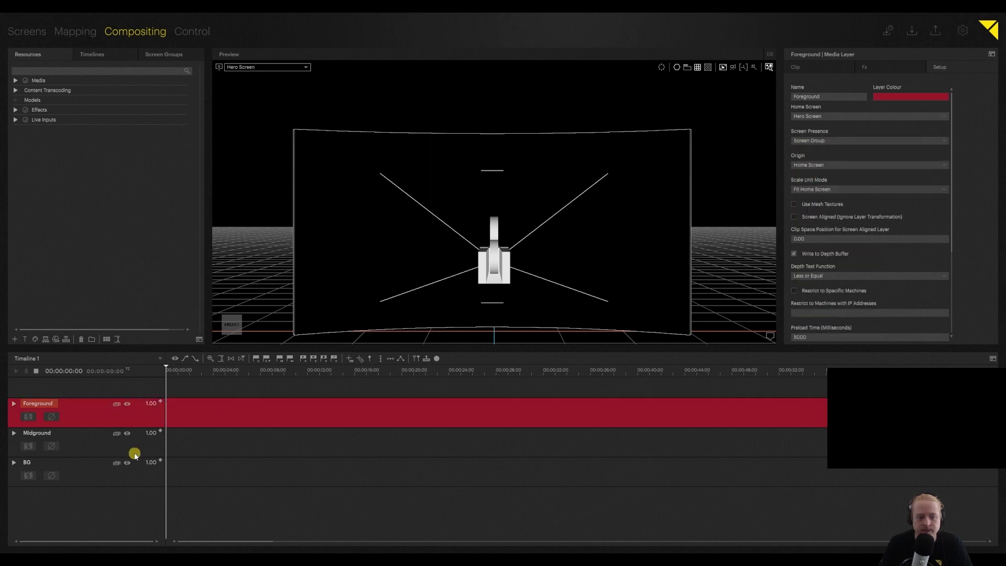
Step: Set the Midground layer's colour to green and the BG layer's colour to Ultramarine blue
click(83, 445)
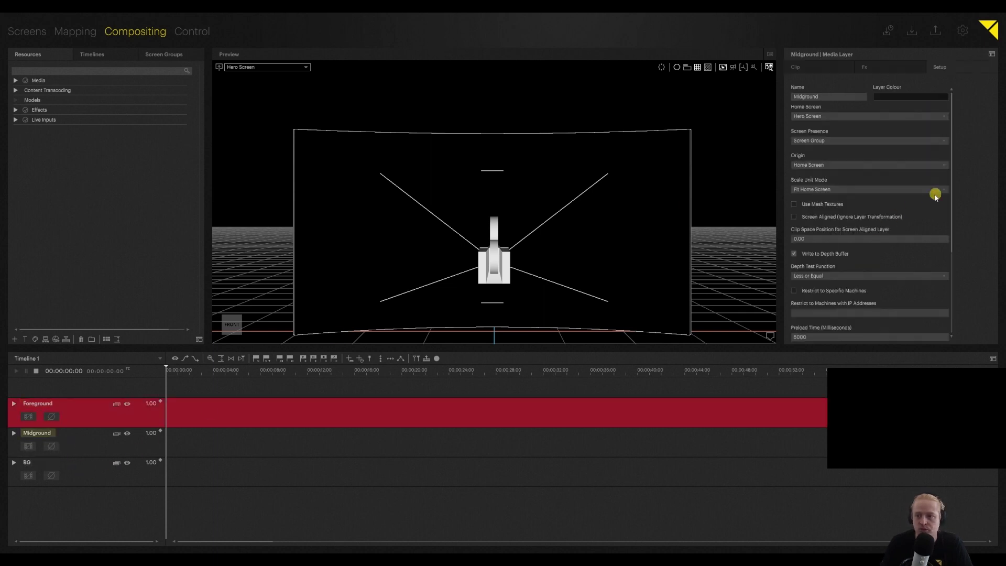
click(897, 95)
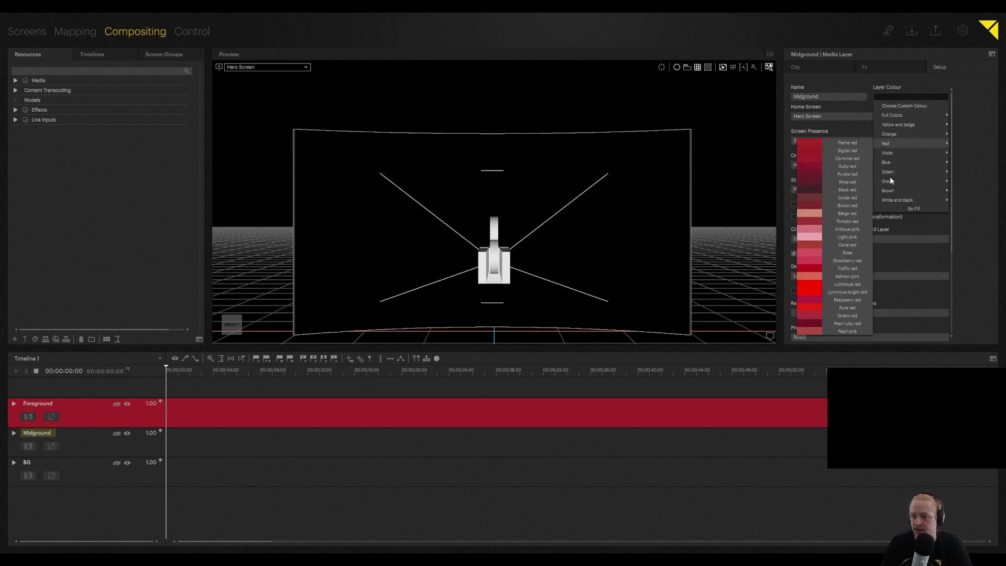
mouse_move(891, 174)
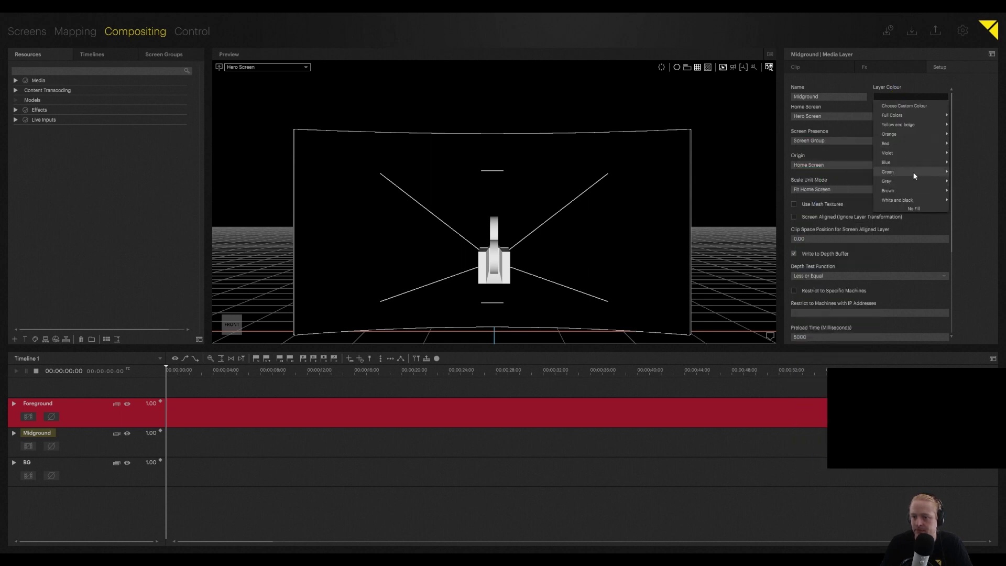
click(789, 184)
click(89, 473)
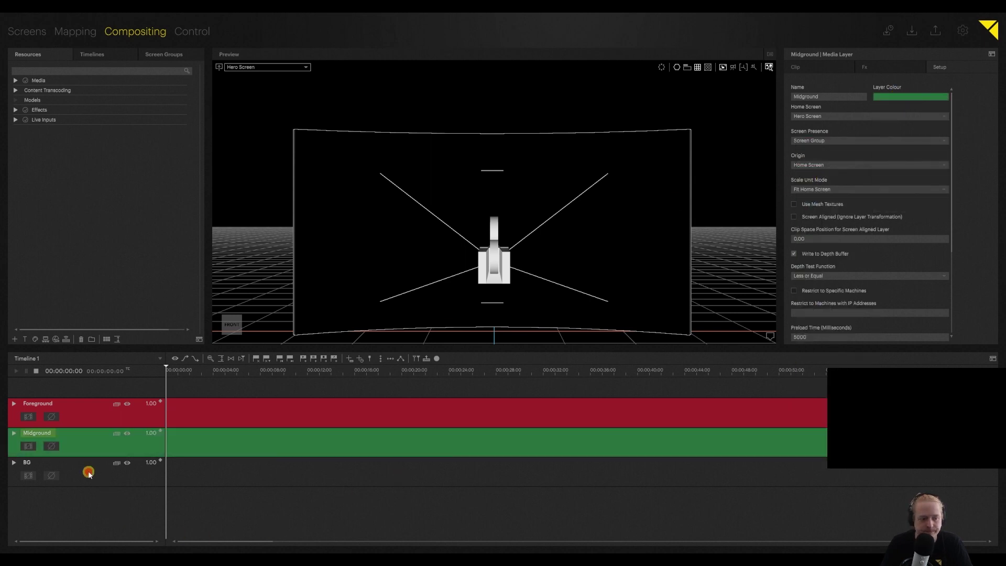
click(878, 98)
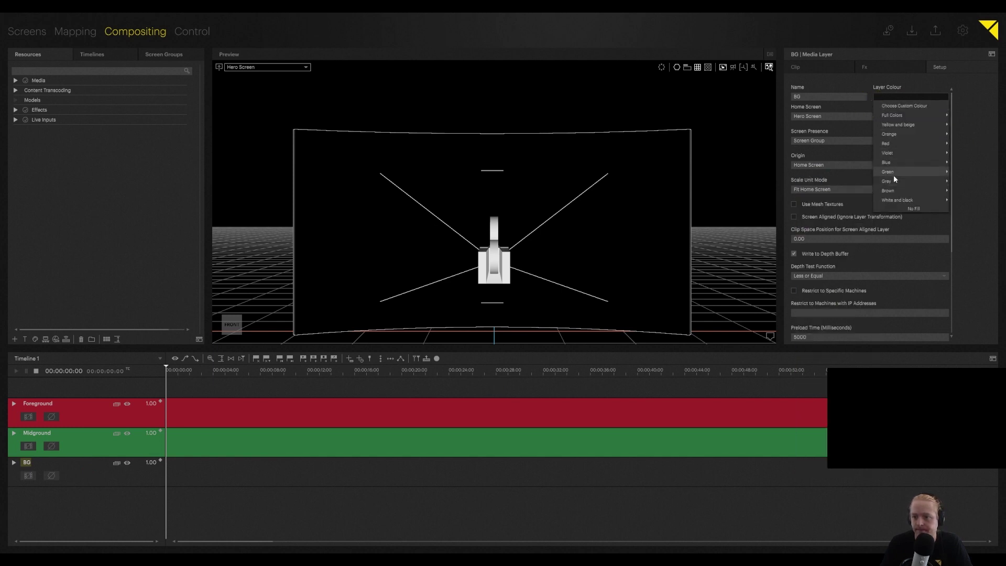
mouse_move(891, 163)
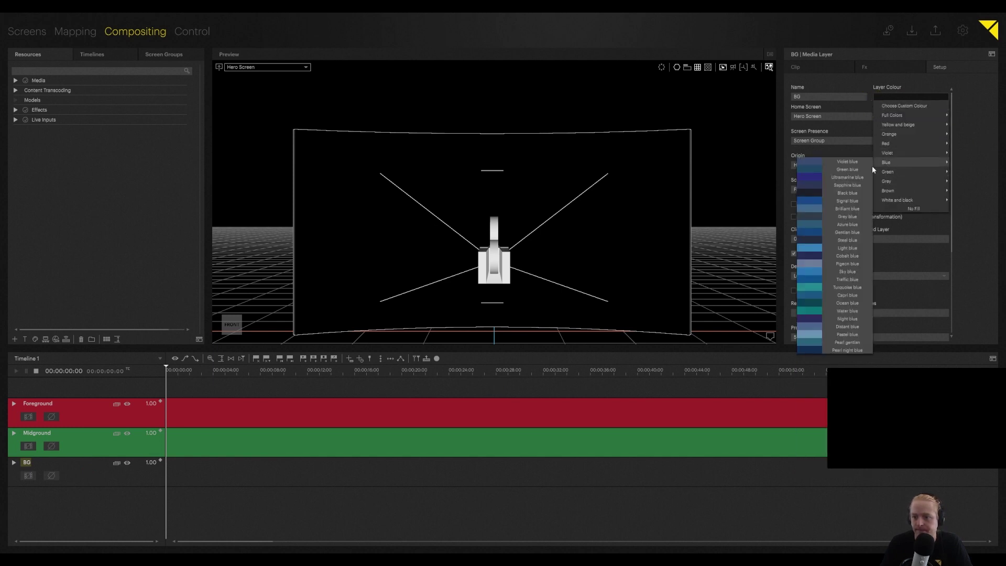
click(841, 178)
Step: Set the screen presence of the Foreground, Midground and BG layers to All Screens
click(92, 409)
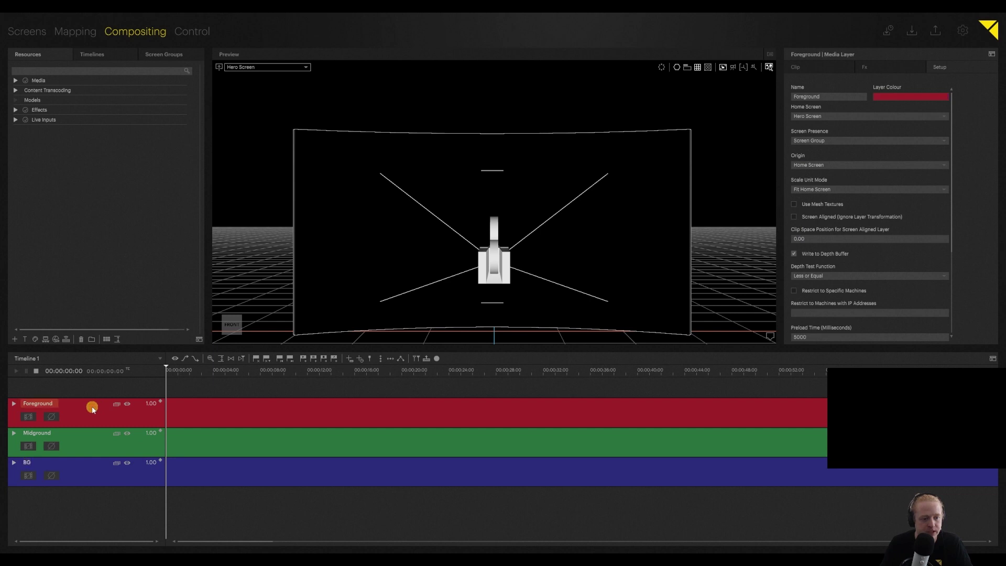
click(821, 142)
click(818, 158)
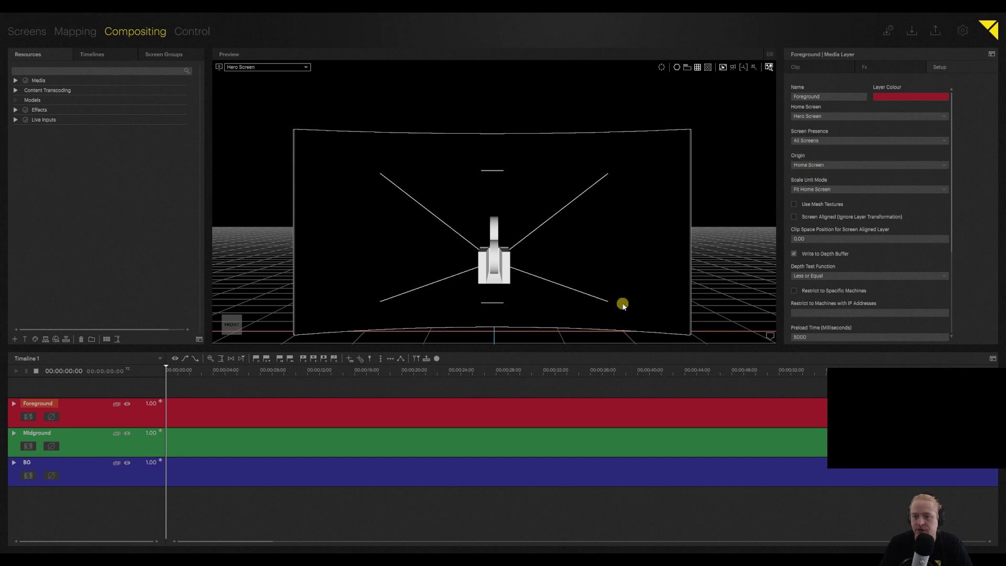
click(64, 433)
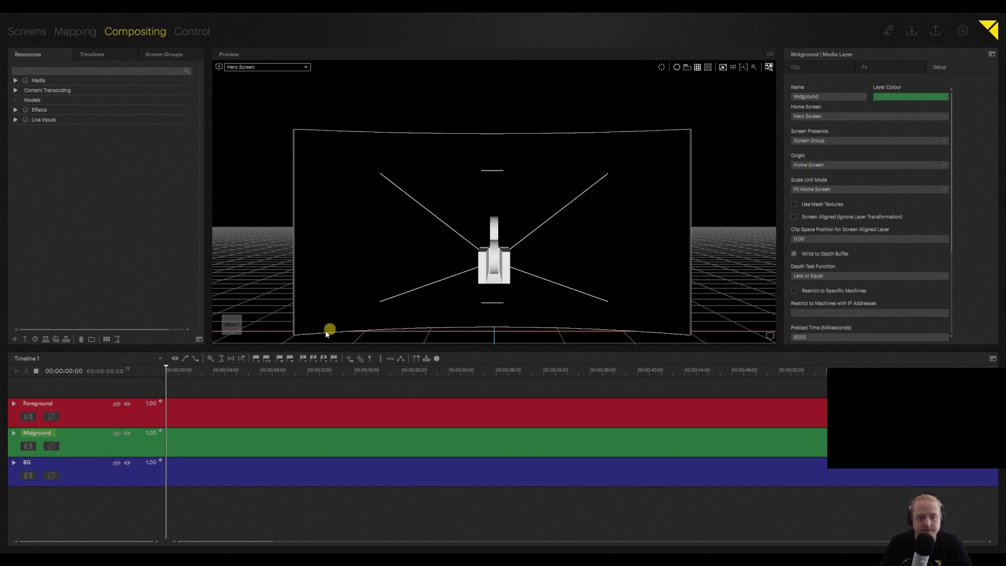
click(841, 142)
click(822, 159)
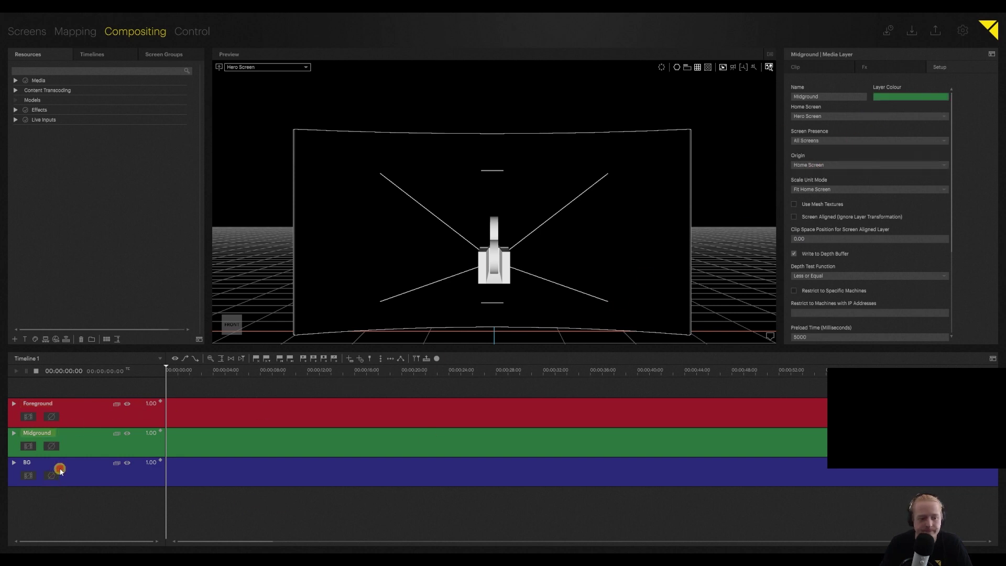
click(118, 459)
click(834, 141)
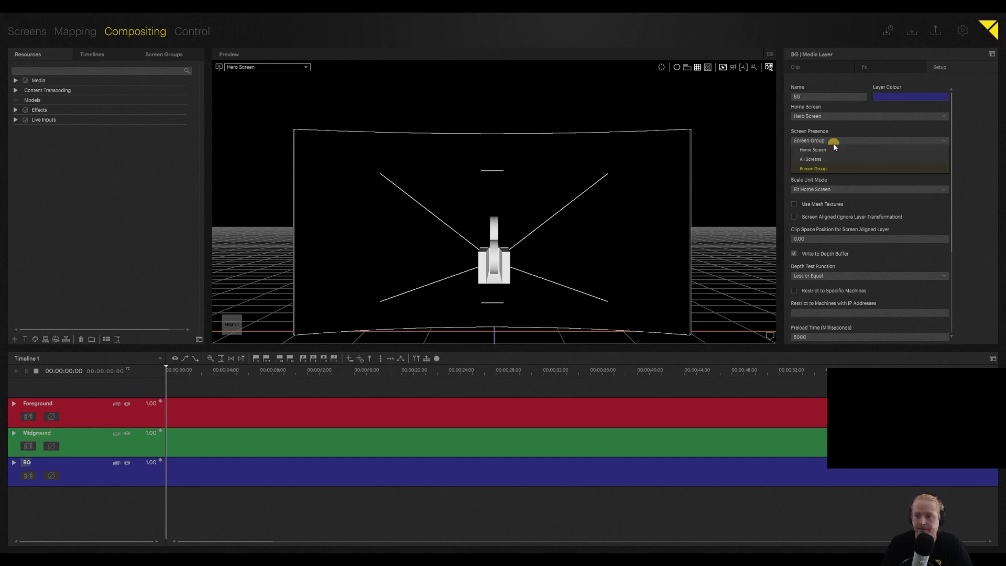
click(813, 160)
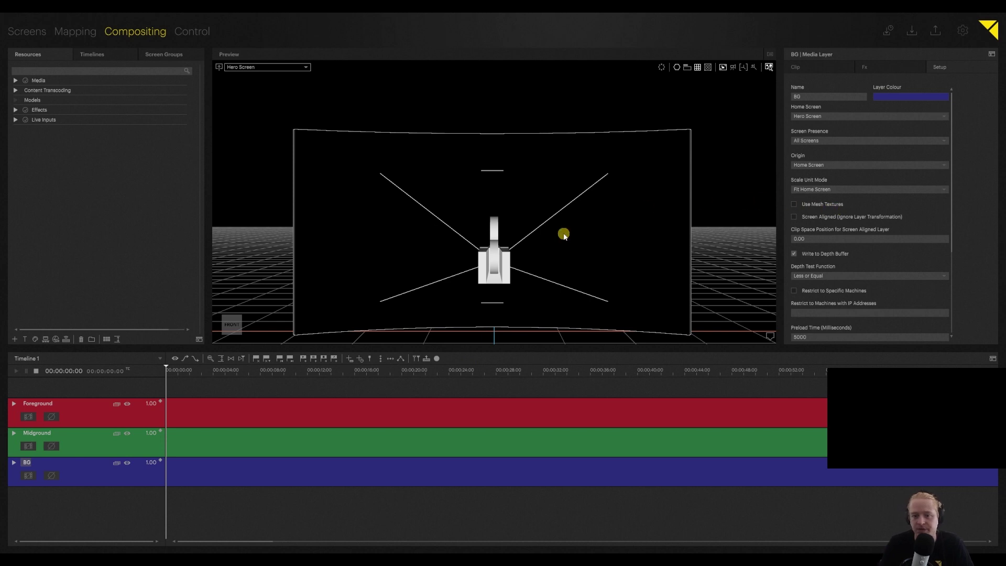
Step: Switch the Screen Group's perspective mode to 3D and turn off Perspectives Follow Screen Positions
click(163, 55)
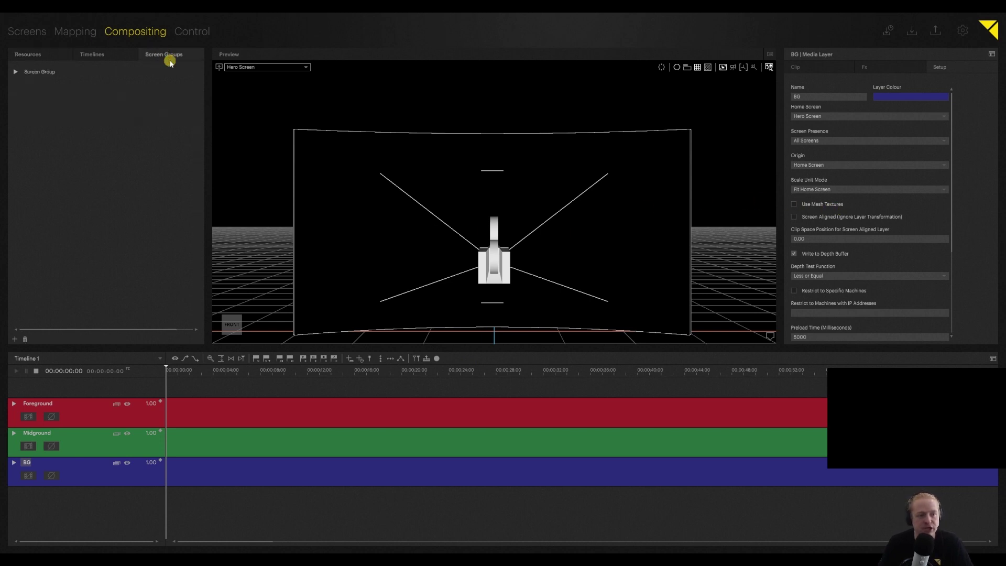
click(63, 74)
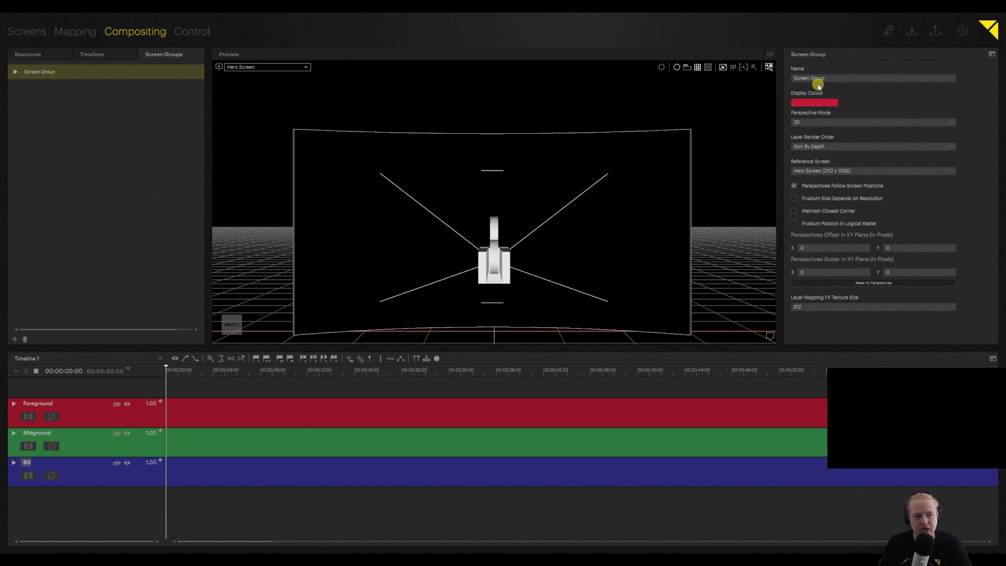
click(947, 123)
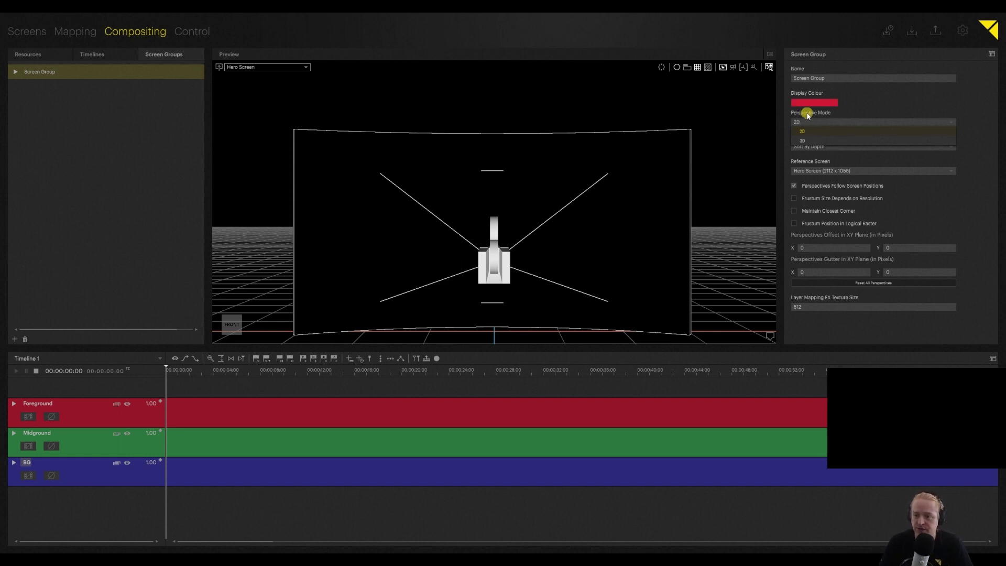
click(801, 141)
click(833, 172)
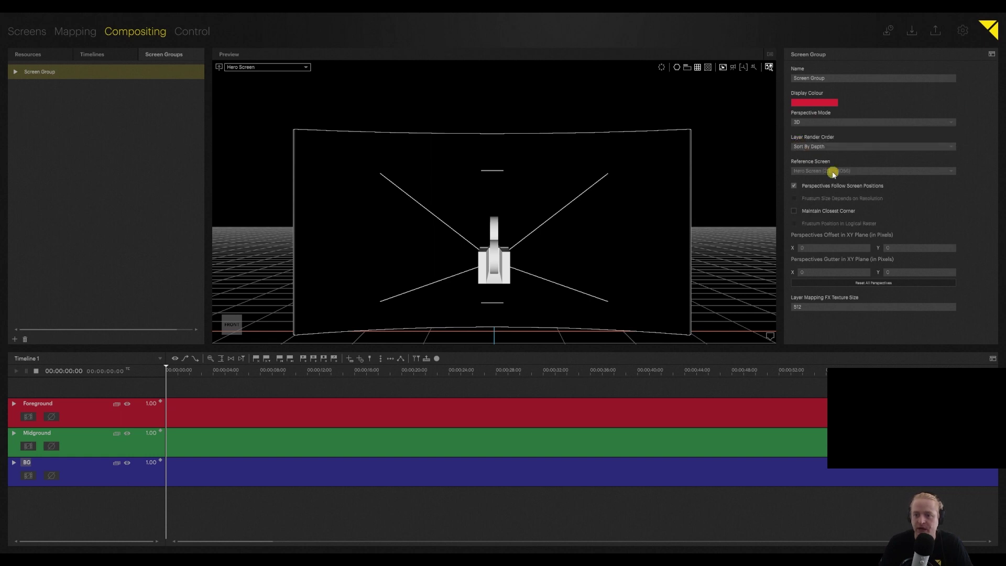
click(794, 186)
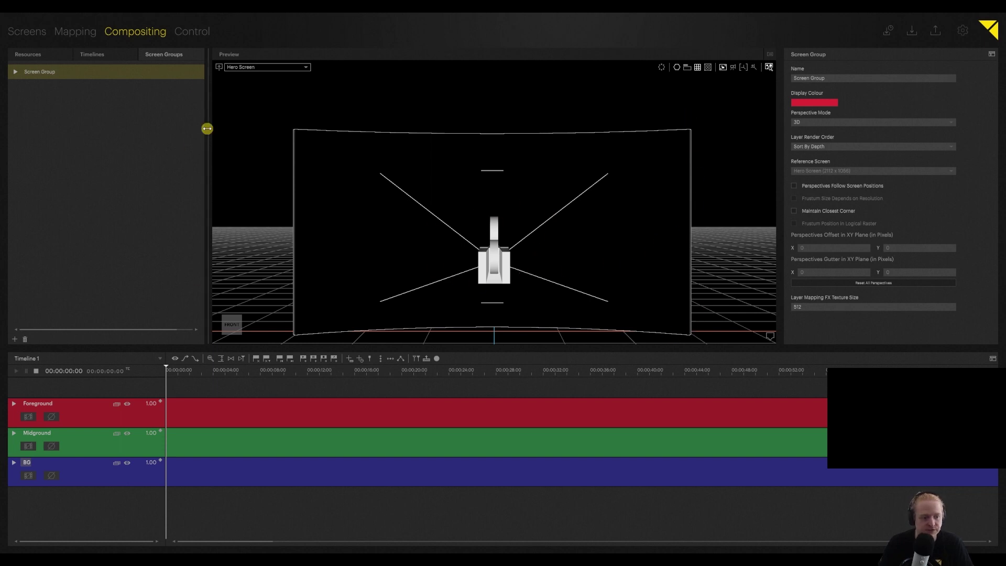
Step: Create a new folder inside the Media resources and name it 2.5D content
click(29, 54)
click(46, 80)
double_click(46, 80)
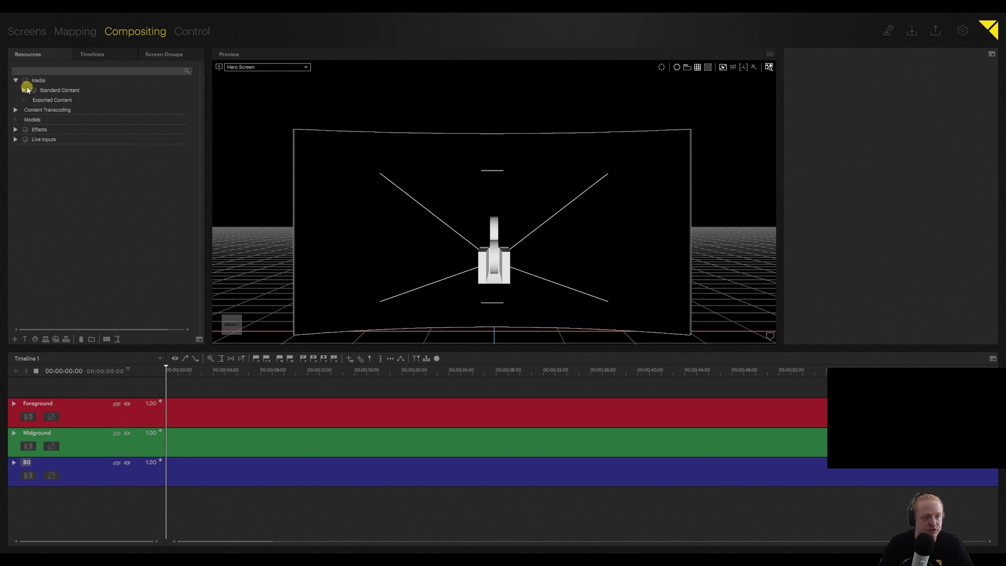
click(46, 80)
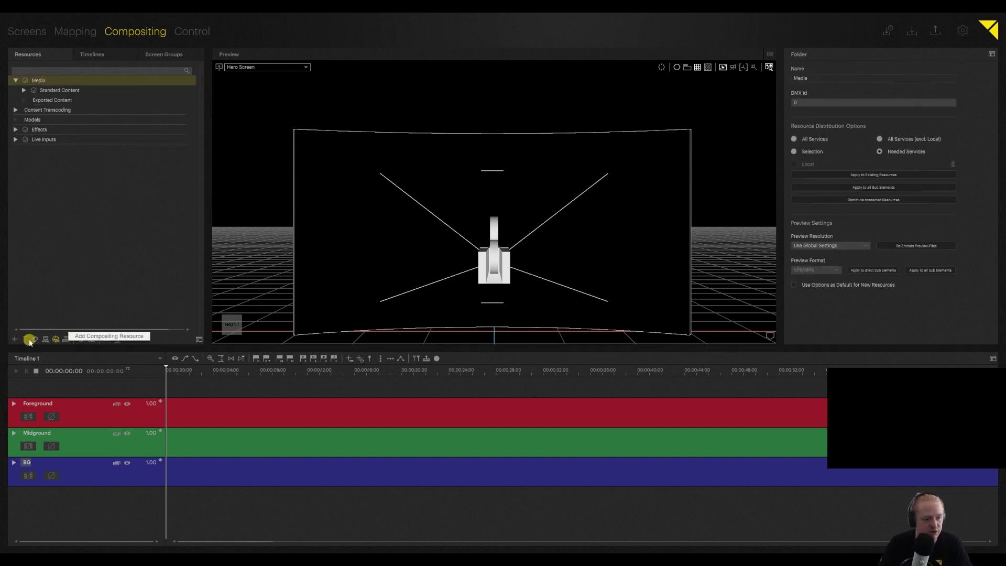
click(92, 339)
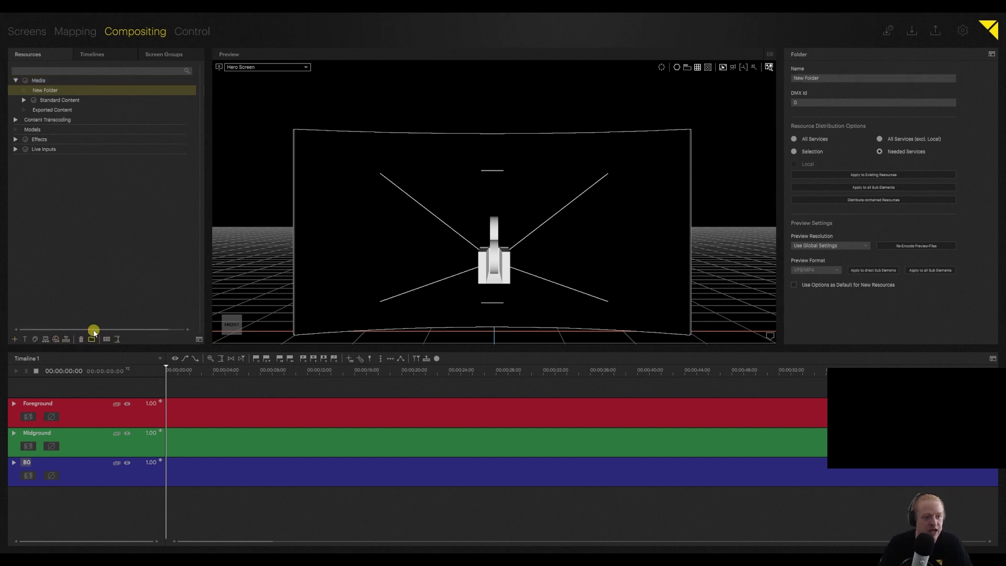
double_click(49, 90)
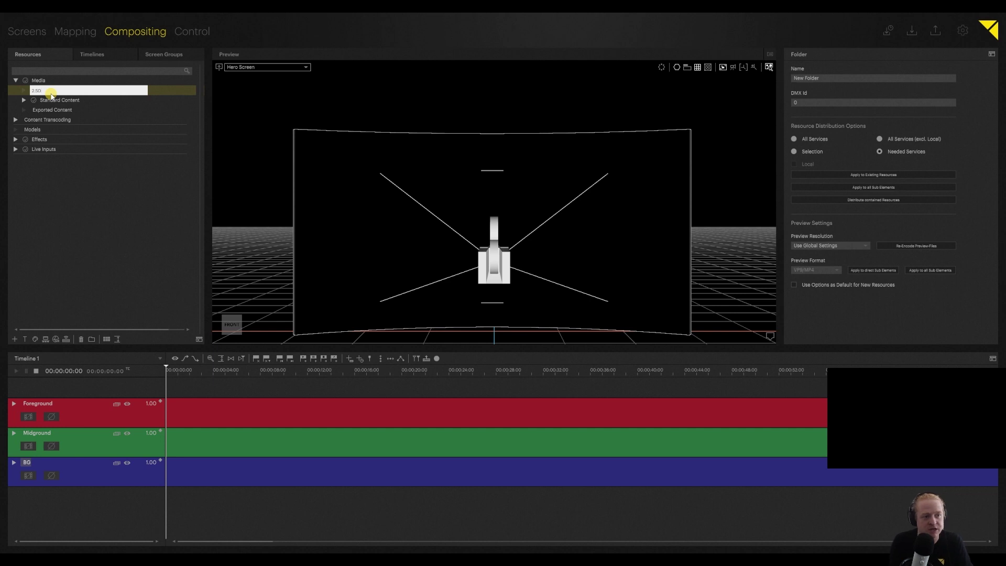
key(Return)
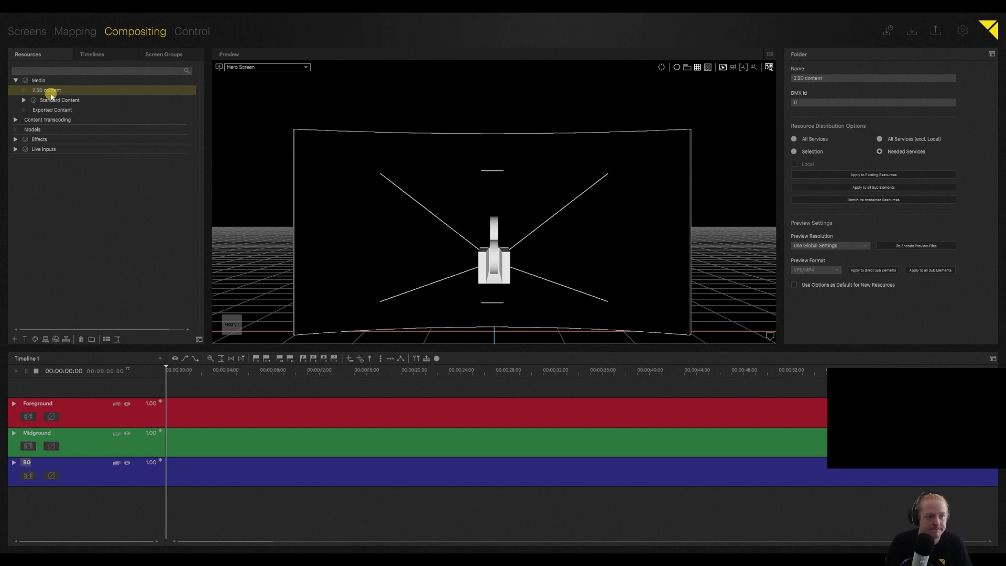
Step: Import all eight images, from _Foreground.png to night sky 2.jpg, from the 2.5D Content directory into the 2.5D content folder
double_click(214, 297)
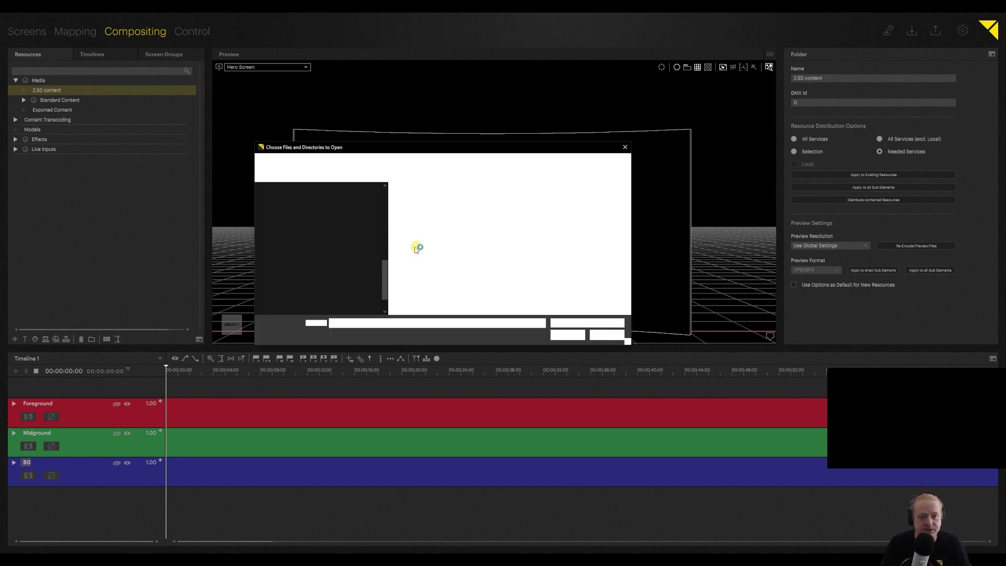
click(416, 209)
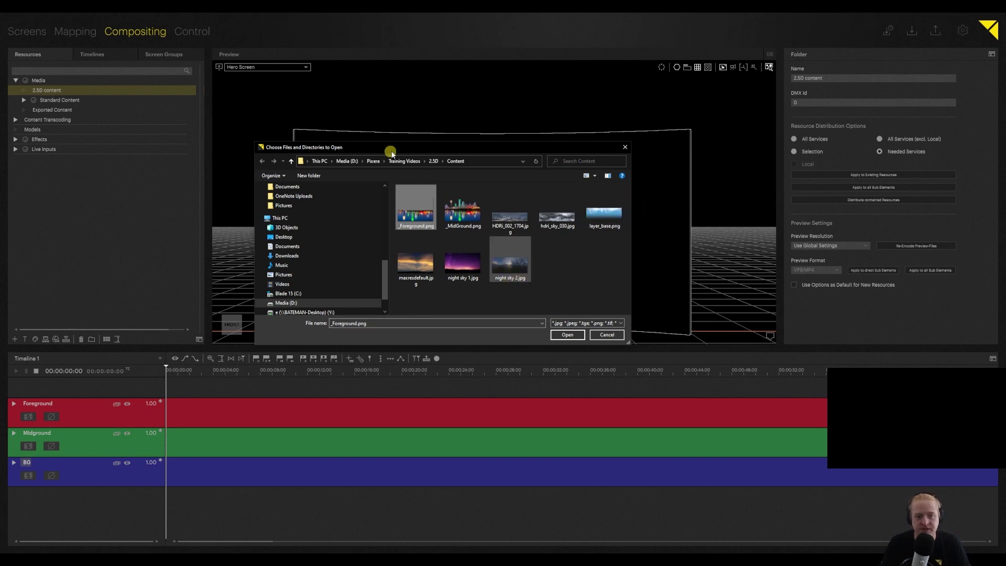
shift+click(519, 268)
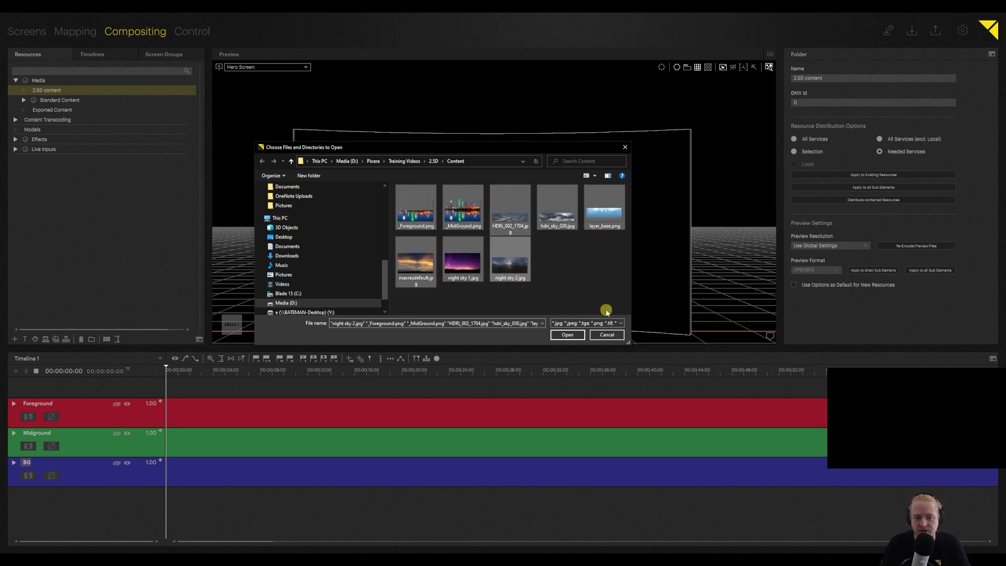
click(576, 335)
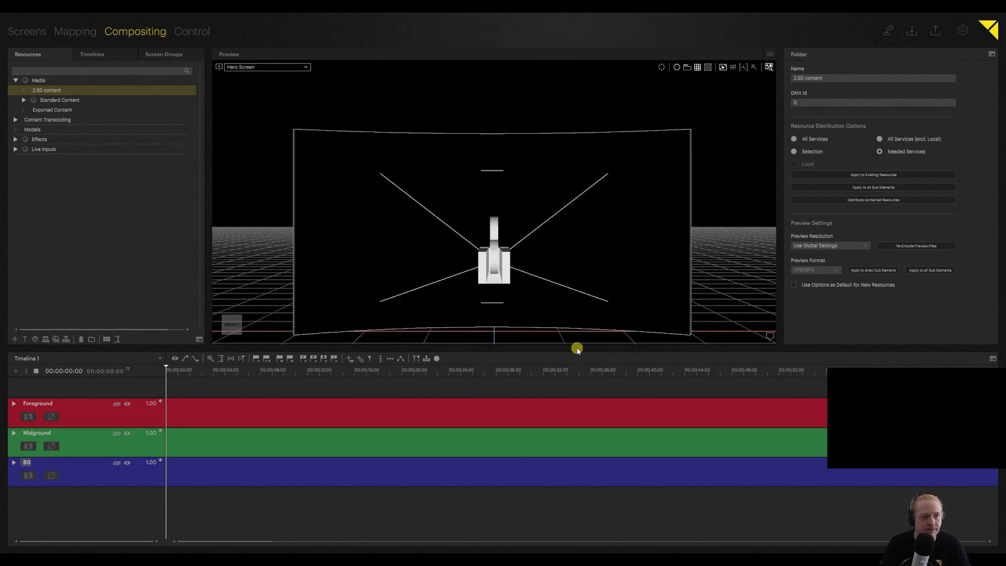
Step: Place _Foreground.png on the Foreground layer, _MidGround.png on Midground and HDRI_002_1704.jpg on BG, each at the start of Timeline 1
click(24, 90)
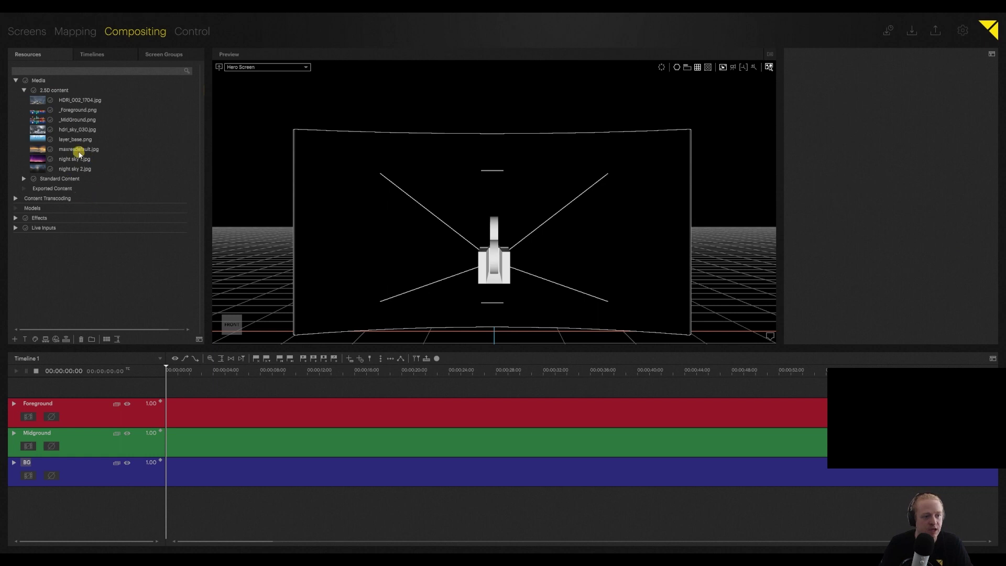
drag(73, 111, 198, 415)
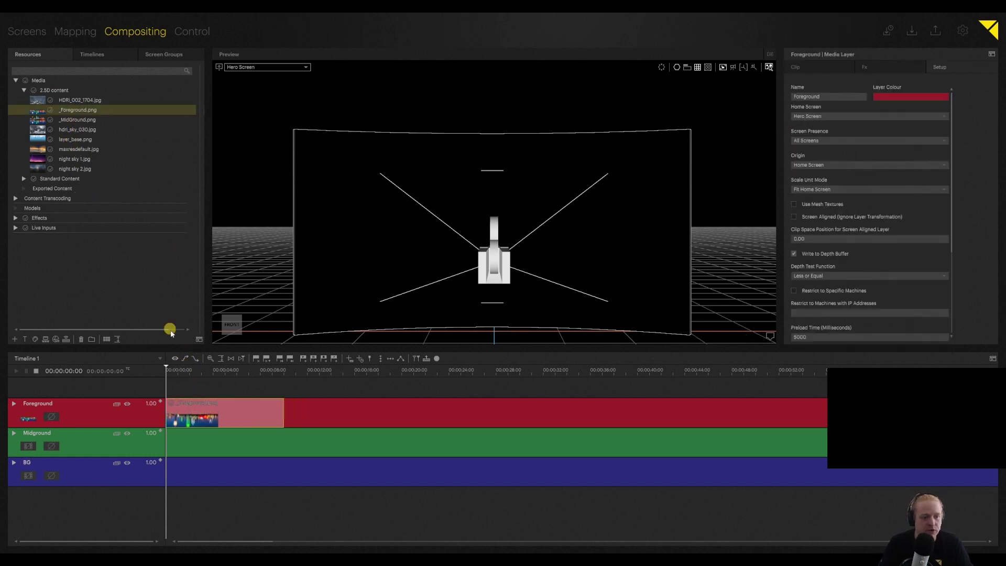
drag(66, 119, 167, 443)
drag(67, 130, 68, 133)
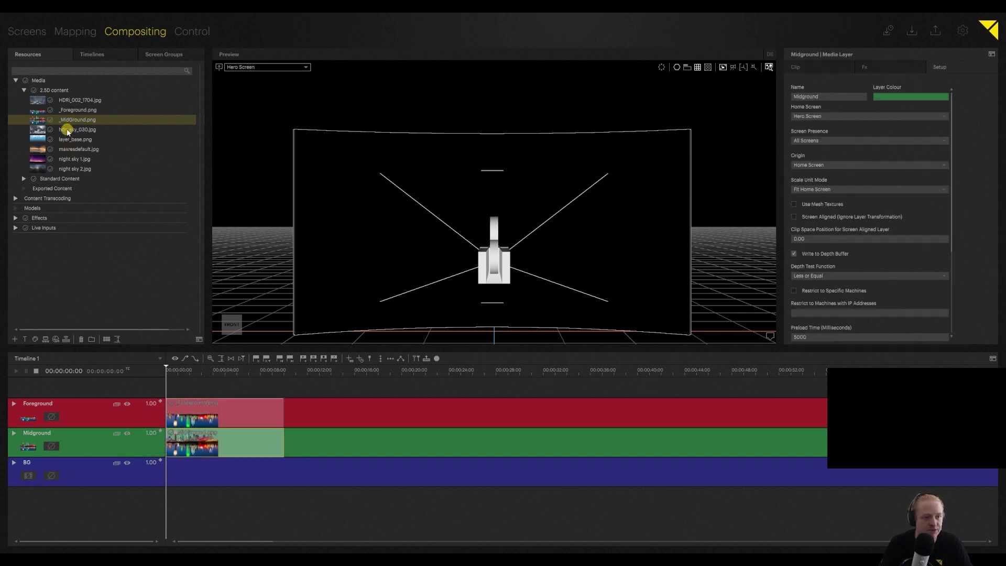
drag(72, 100, 222, 477)
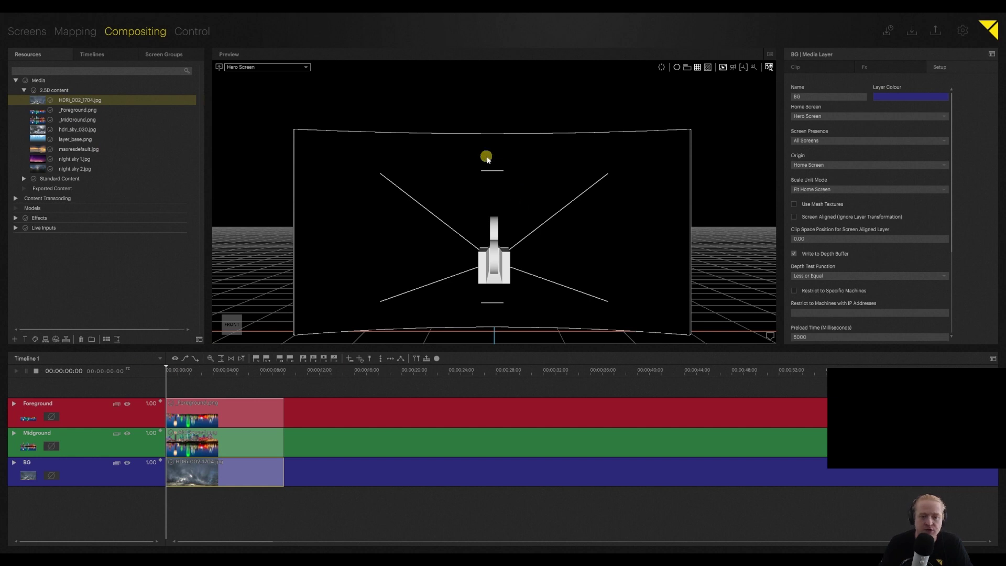
click(30, 384)
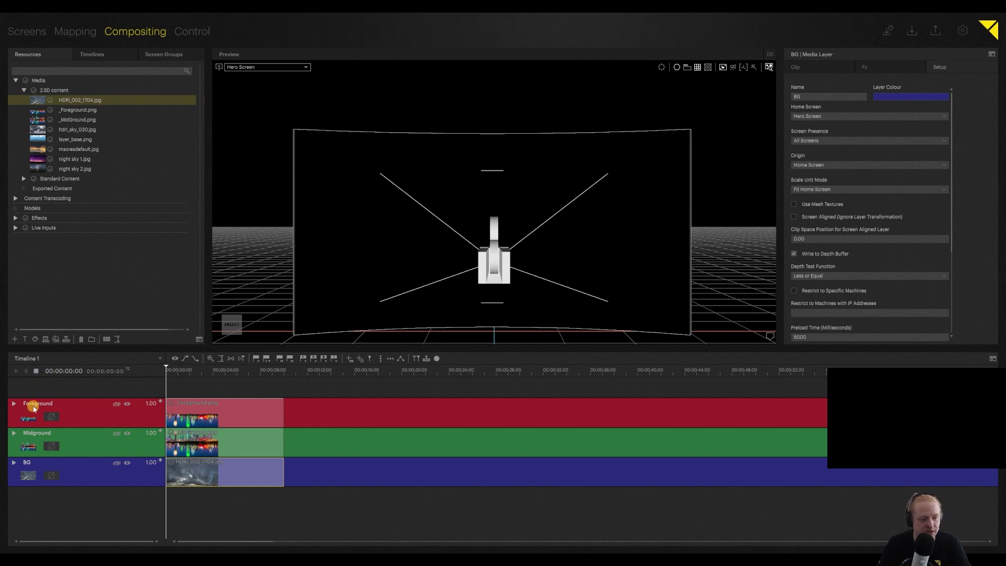
Step: Play Timeline 1 to about 00:00:01:15, then link the BG layer's width and height and scale it to about 14259 x 3565
key(space)
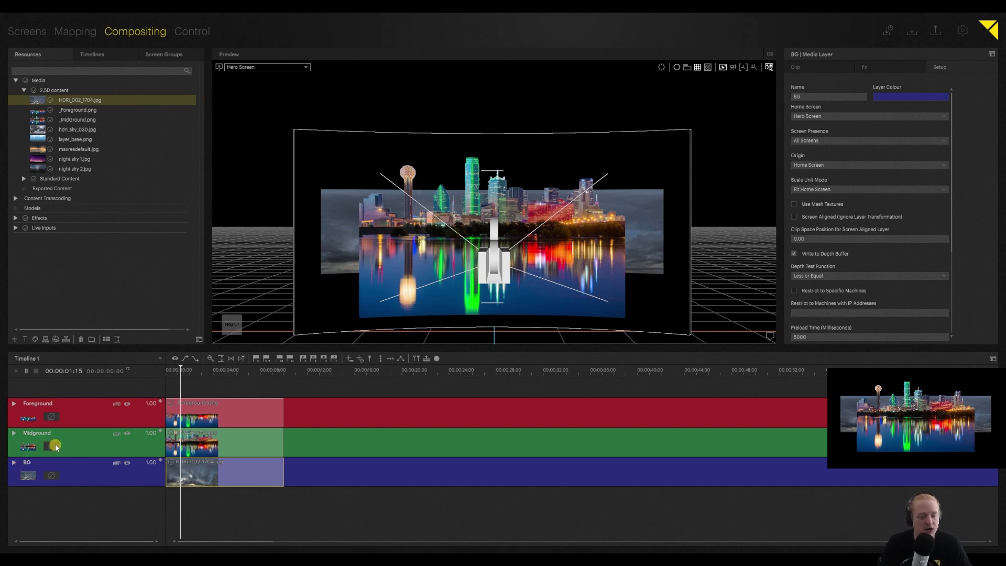
click(15, 463)
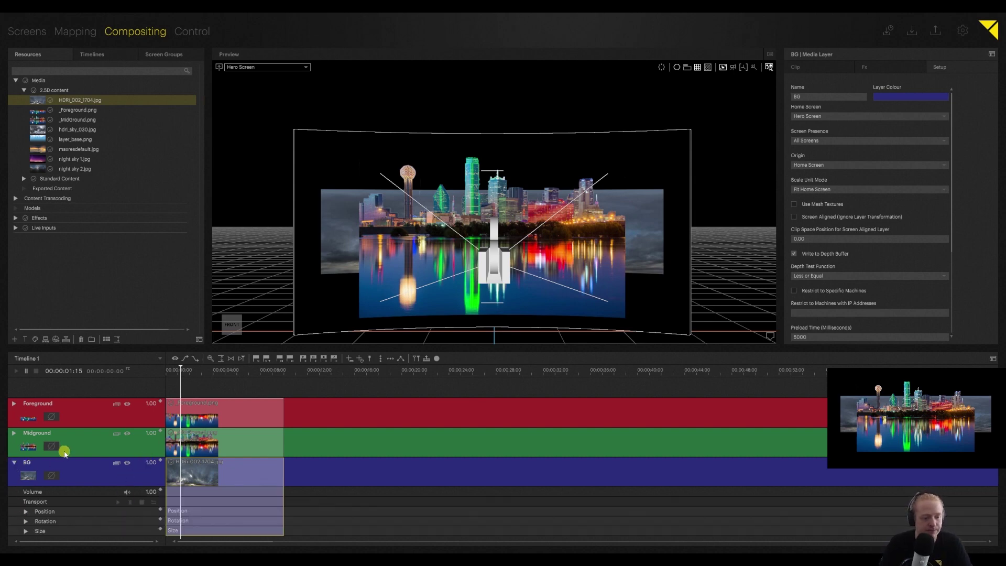
click(25, 532)
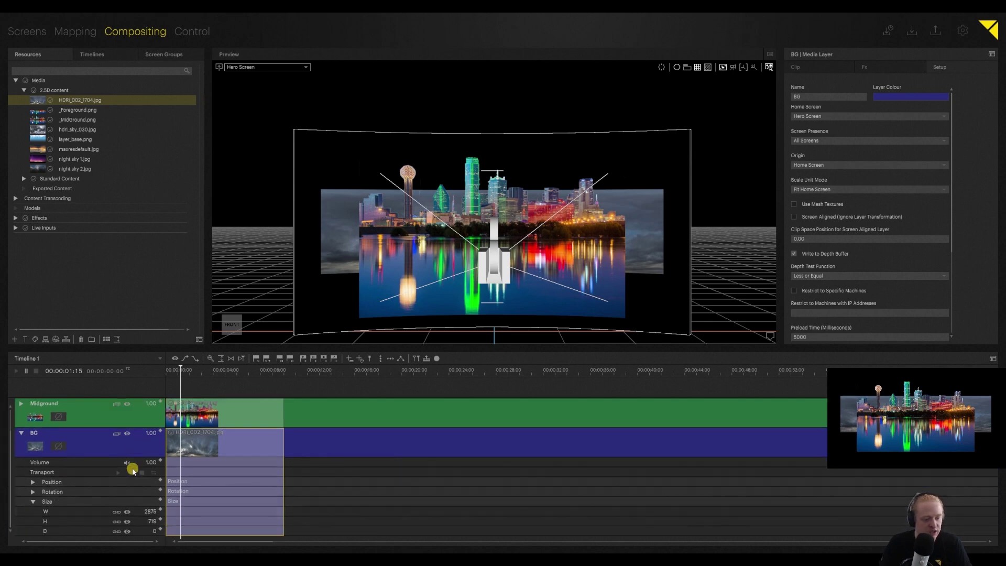
click(115, 523)
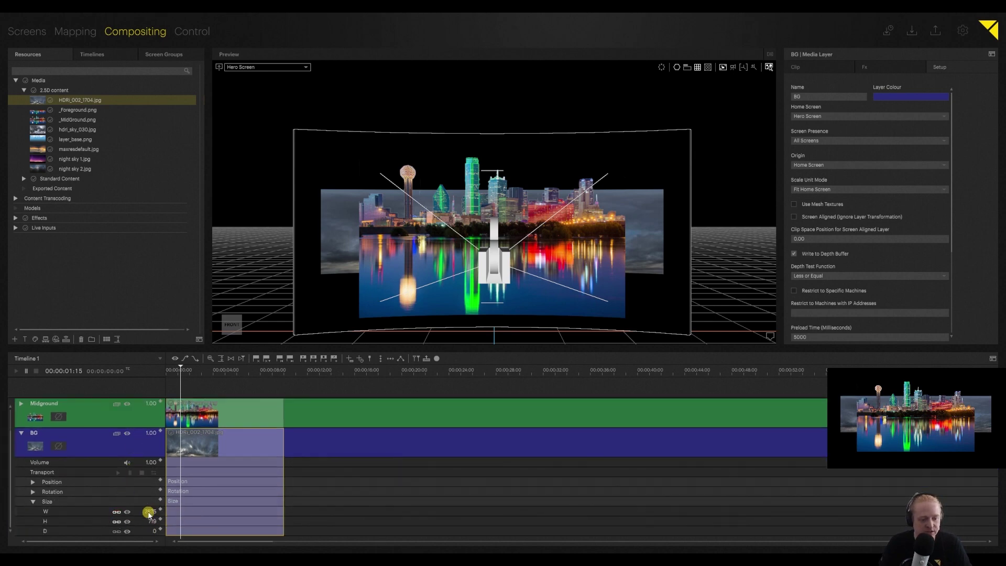
drag(149, 511, 156, 473)
Step: Move the BG layer to Y 100 and Z -1900, and store its position and size as keyframes
click(33, 481)
scroll(137, 509, down, 2)
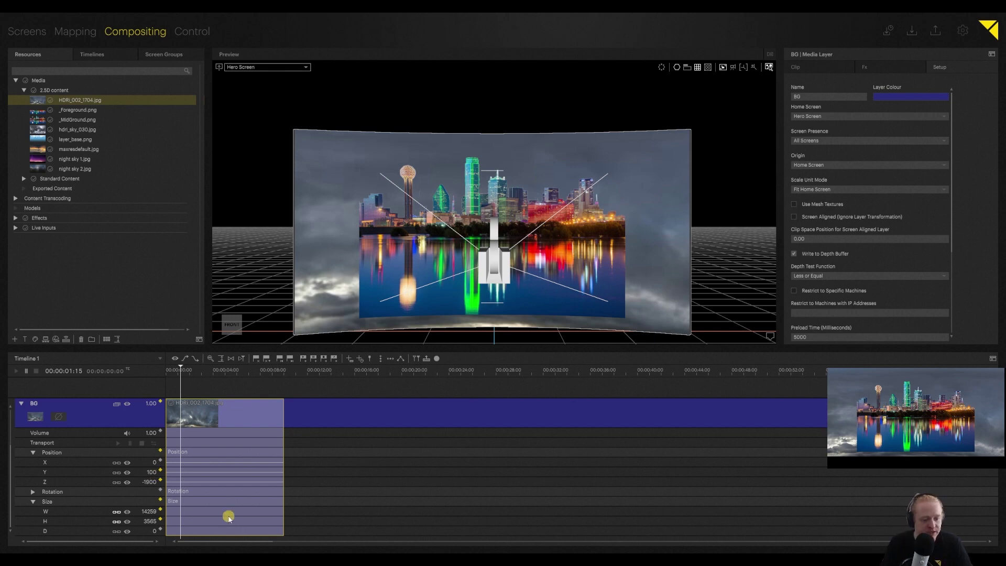
key(ctrl+e)
Step: Link the Midground layer's width and height and scale the image to about 4042 x 2700
scroll(132, 483, up, 1)
scroll(132, 483, up, 1)
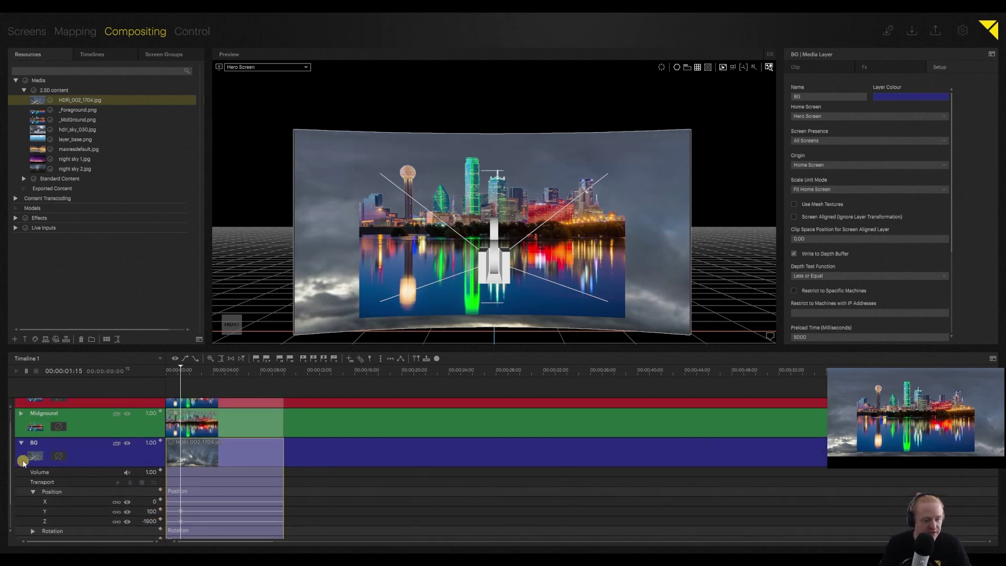
scroll(42, 422, up, 1)
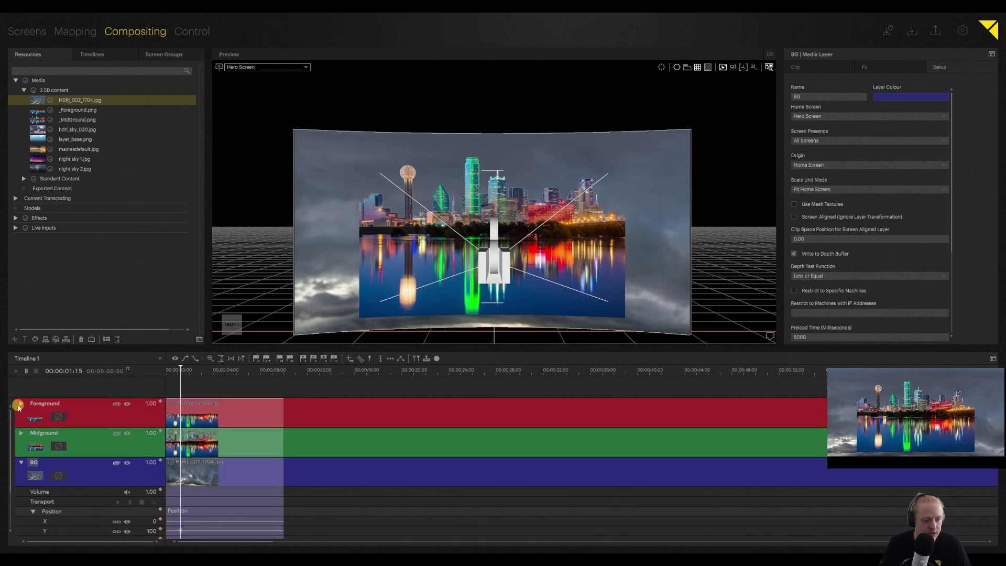
click(22, 437)
scroll(52, 472, down, 2)
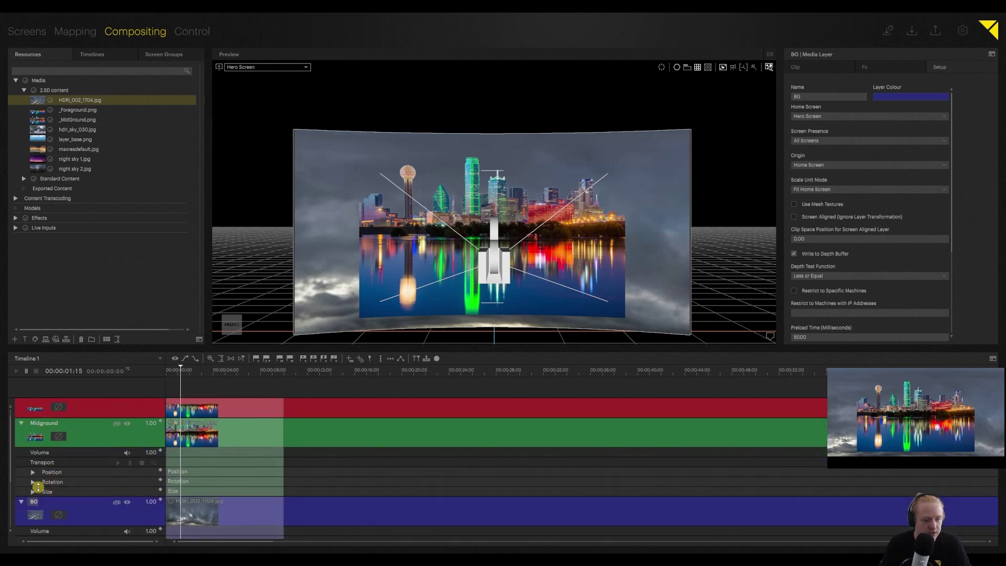
click(47, 479)
scroll(79, 469, down, 2)
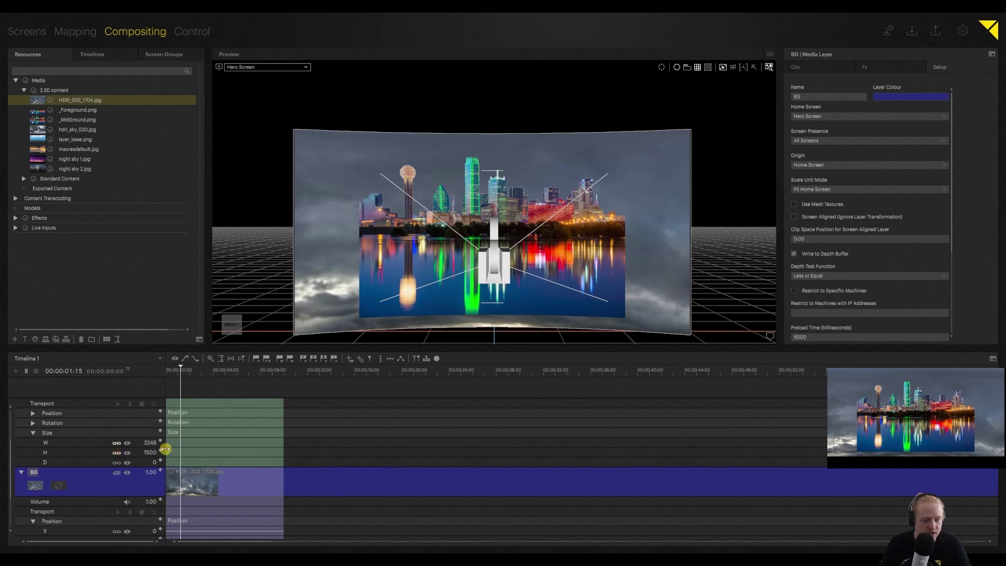
mouse_move(153, 445)
mouse_down()
mouse_move(157, 425)
mouse_move(151, 452)
mouse_move(152, 438)
mouse_up()
Step: Place the Midground layer at Y -300 and Z -1500, enlarge it to about 5704 x 3810, and store the values as keyframes
click(31, 414)
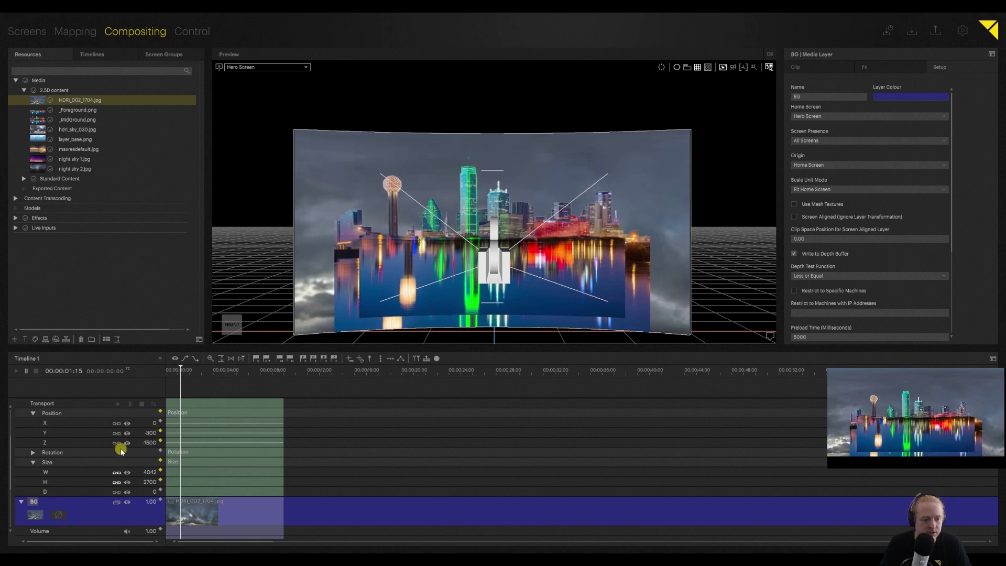
drag(153, 482, 153, 460)
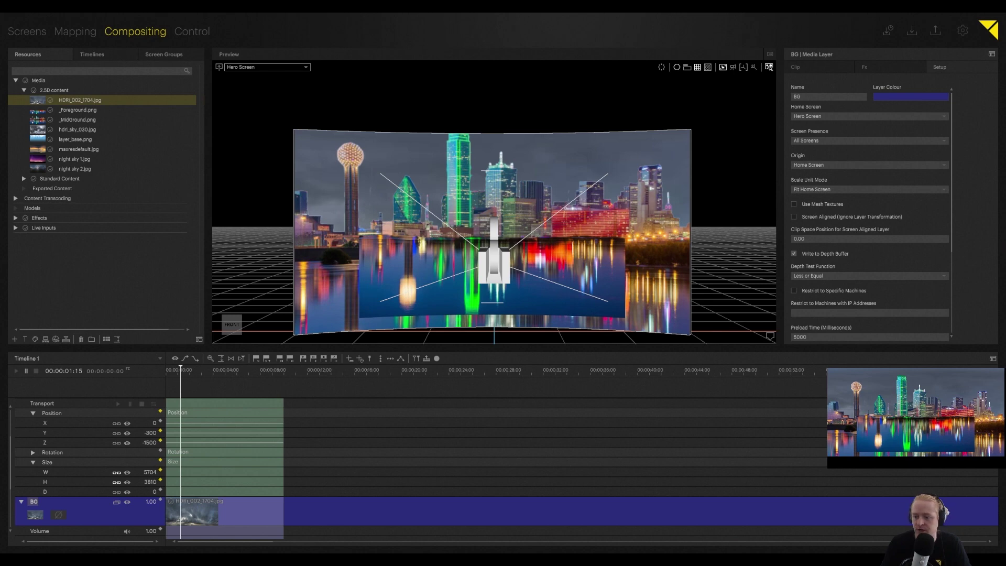
key(k)
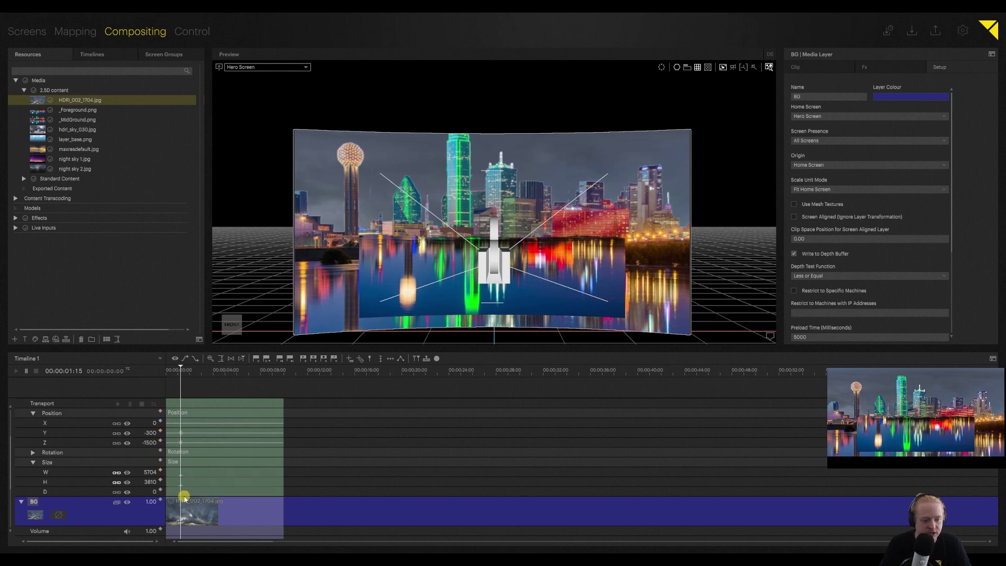
Step: Scale the Foreground layer proportionally to about 3772 x 2520, place it at Y -200 and Z 200, and store the values as keyframes
click(33, 463)
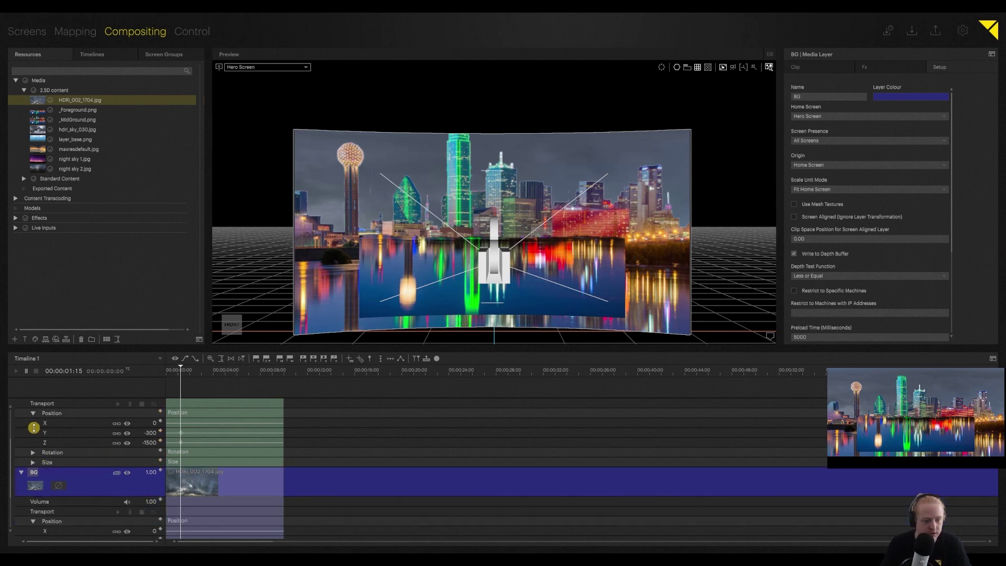
scroll(34, 418, up, 2)
click(21, 413)
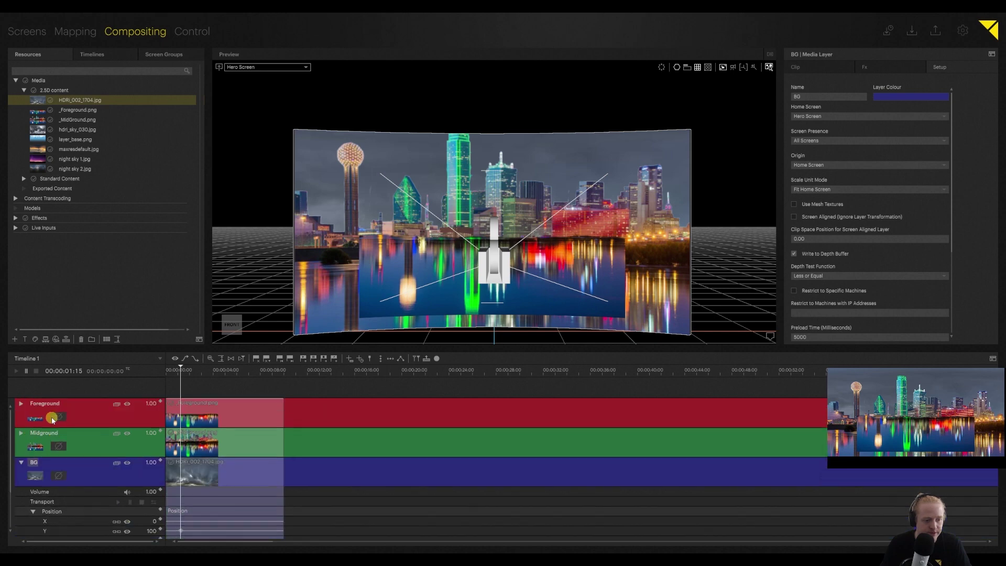
click(19, 404)
scroll(102, 427, down, 2)
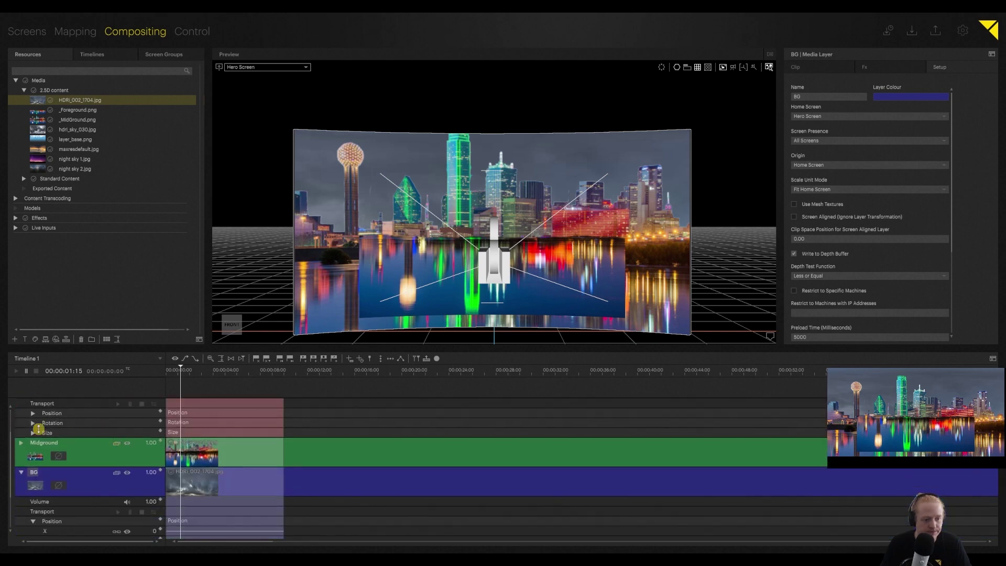
click(33, 433)
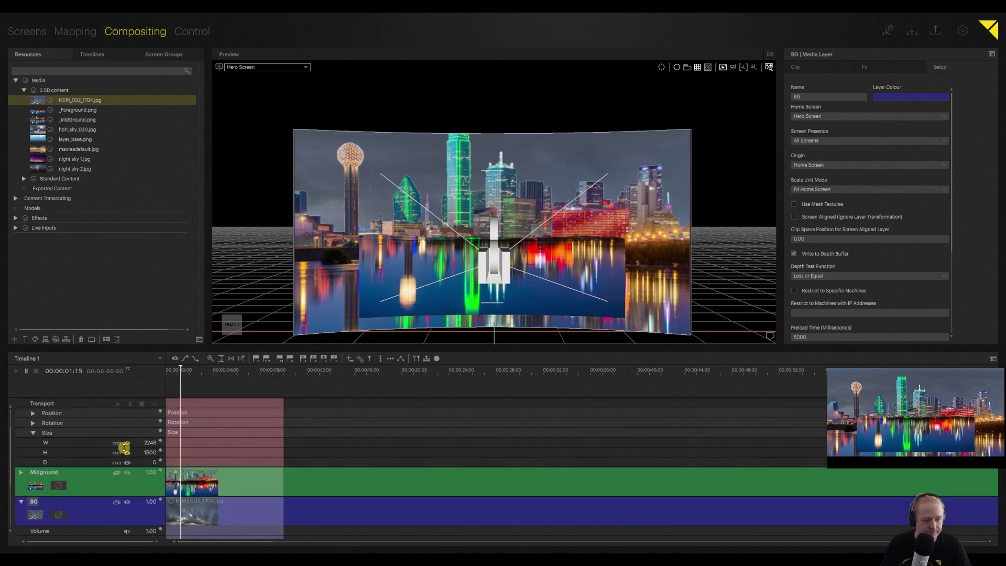
click(34, 413)
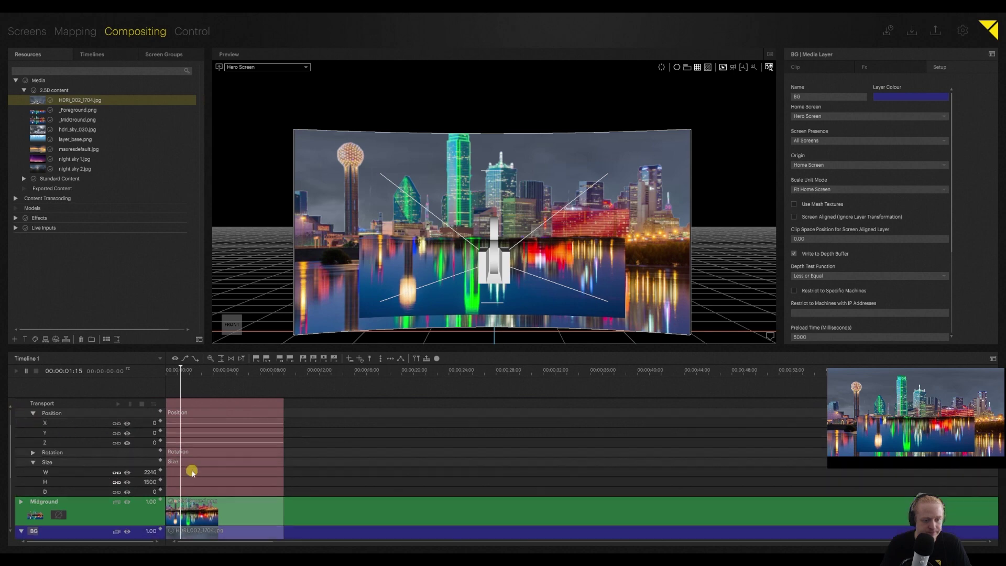
drag(150, 474, 152, 460)
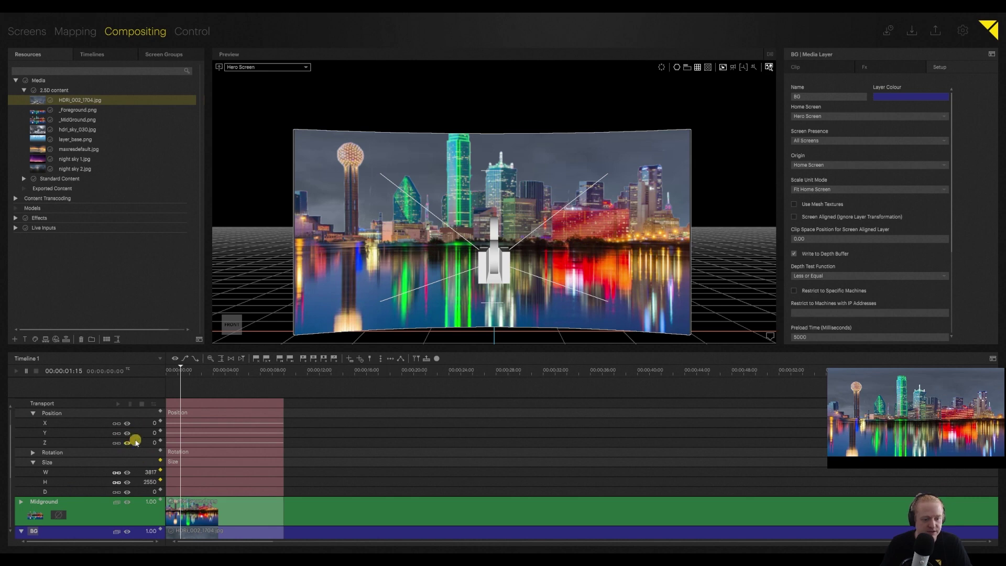
drag(154, 436, 148, 473)
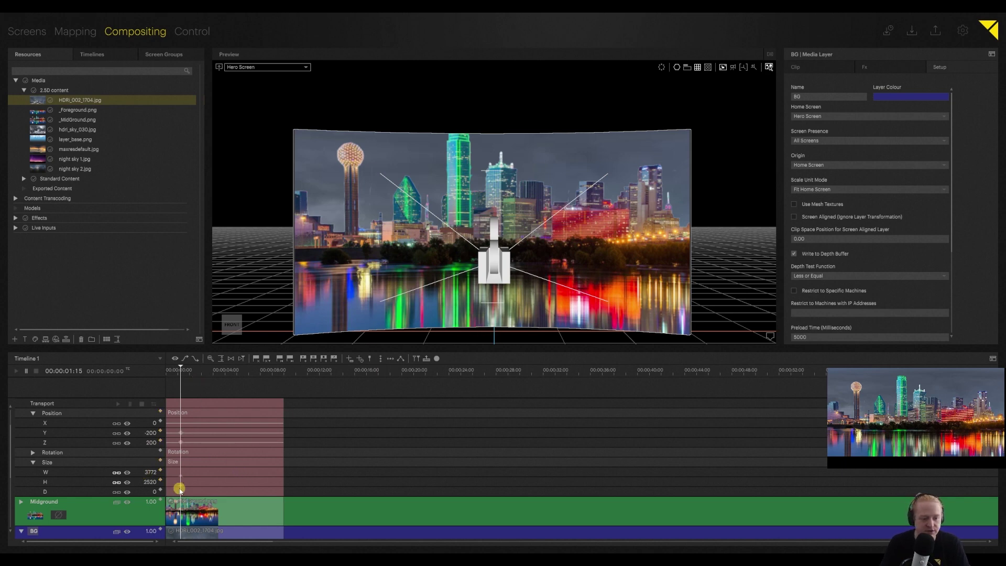
Step: Dive into the Hero Screen's content space, view the layers from the side, and push the BG layer farther back in depth
click(219, 68)
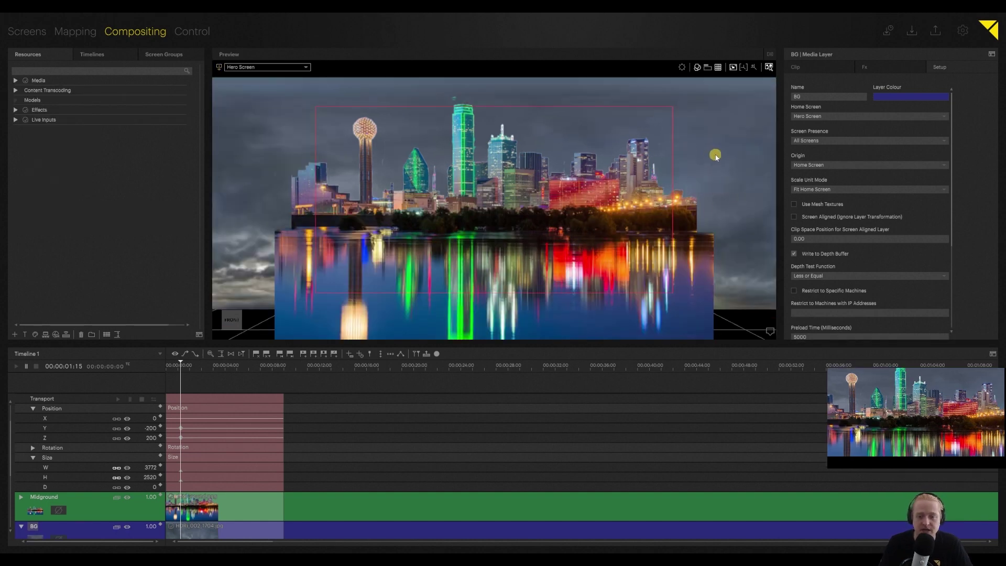
right_drag(727, 173, 471, 211)
right_drag(533, 253, 636, 222)
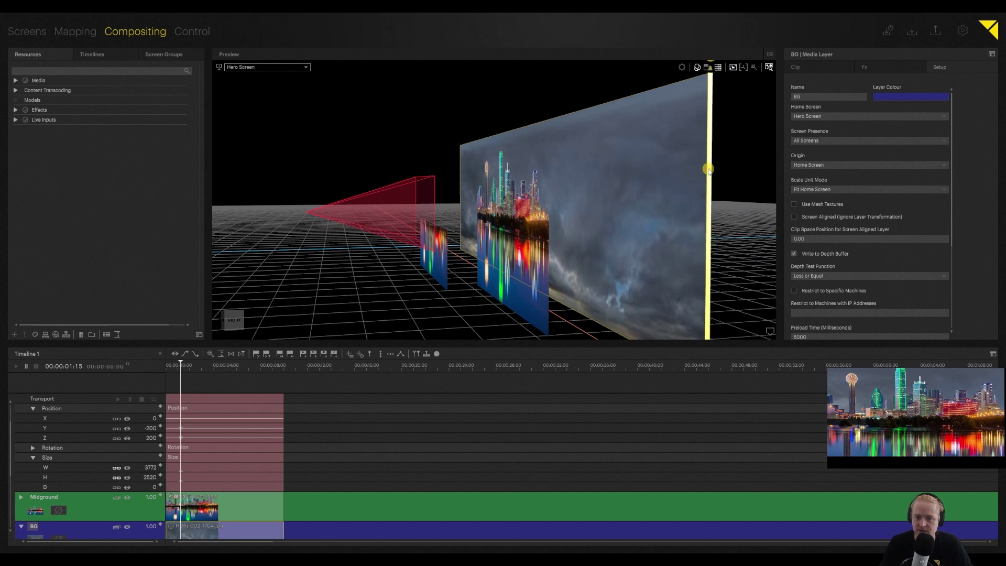
drag(708, 170, 776, 178)
Step: Lower the Midground layer slightly and the Foreground layer to about Y -275 in the content space, then return to the stage view
click(535, 256)
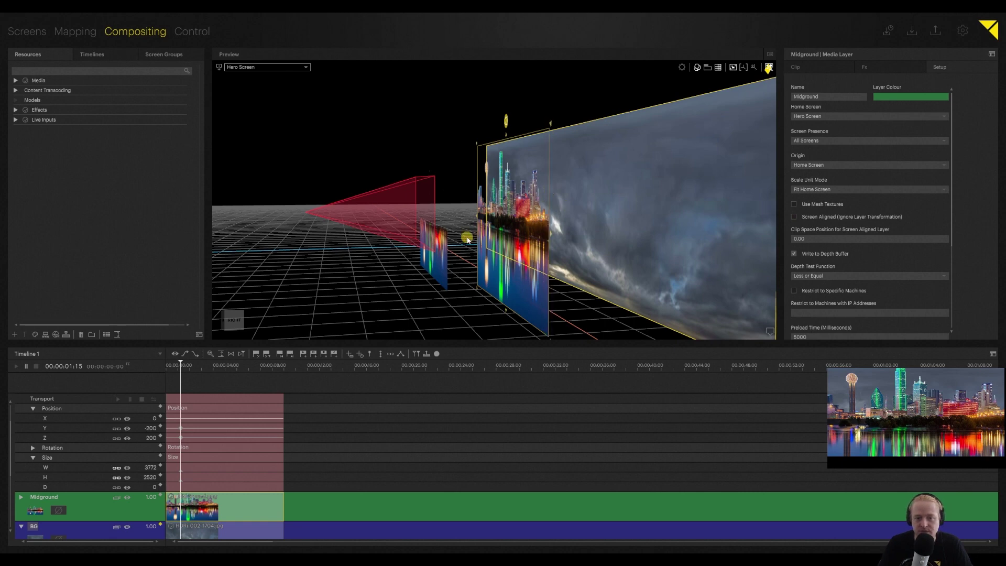
click(552, 198)
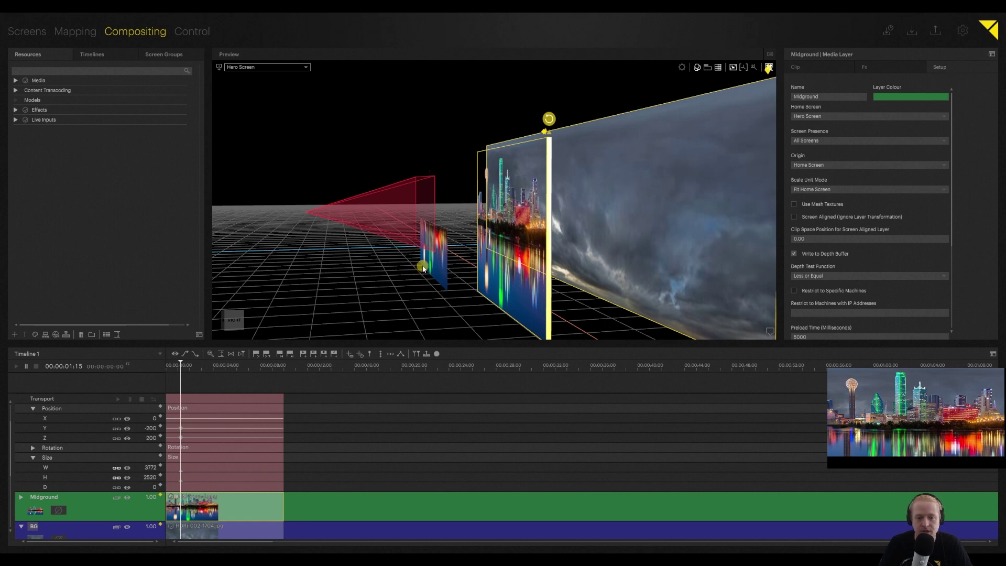
click(448, 264)
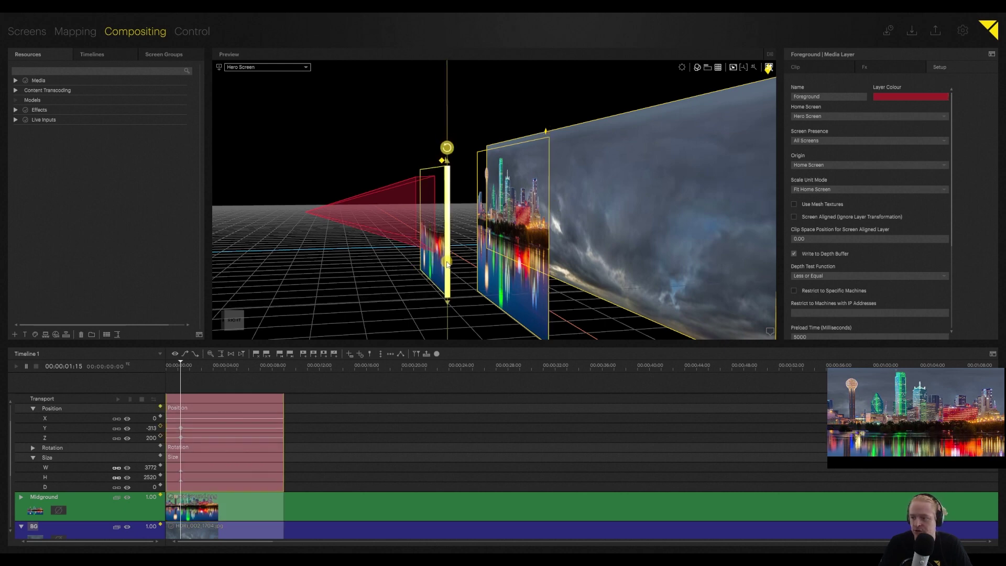
drag(447, 257, 447, 261)
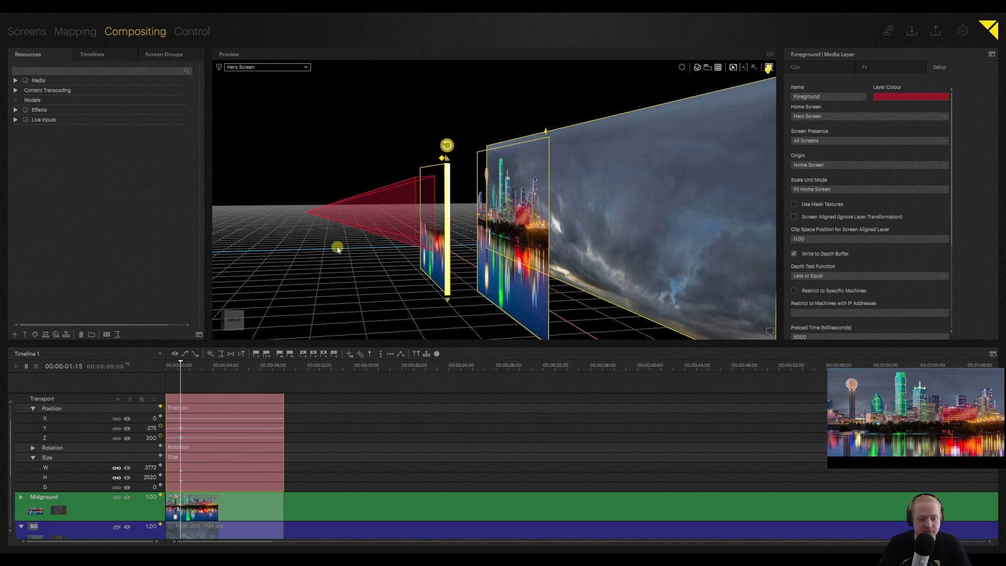
click(219, 68)
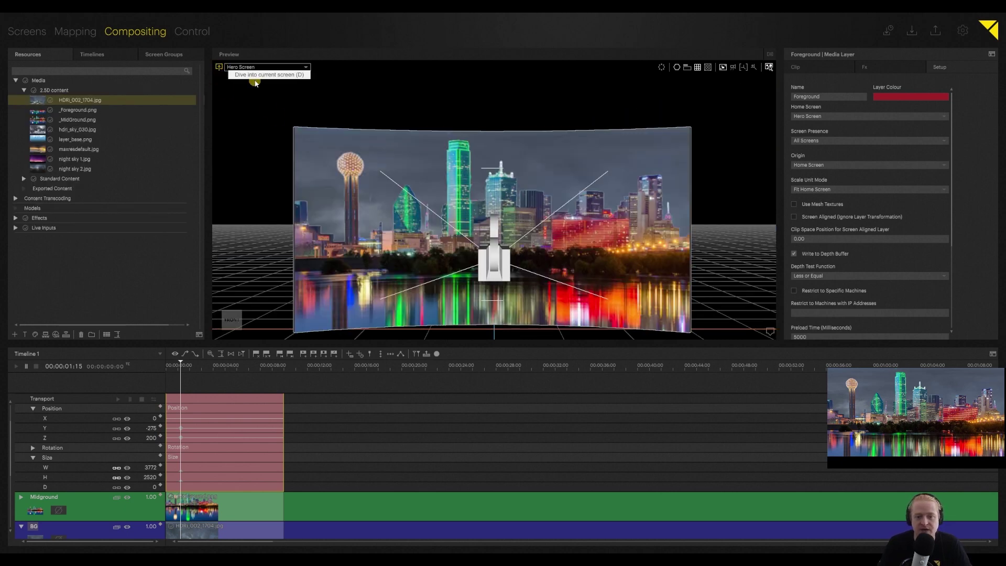
Step: Associate the Hero Screen with the Studio Camera
click(500, 273)
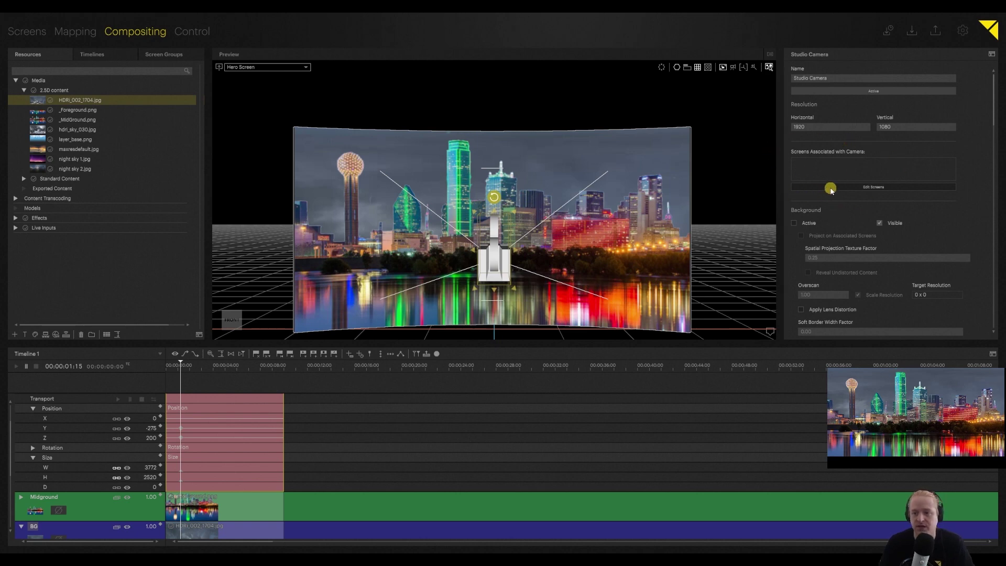
click(867, 187)
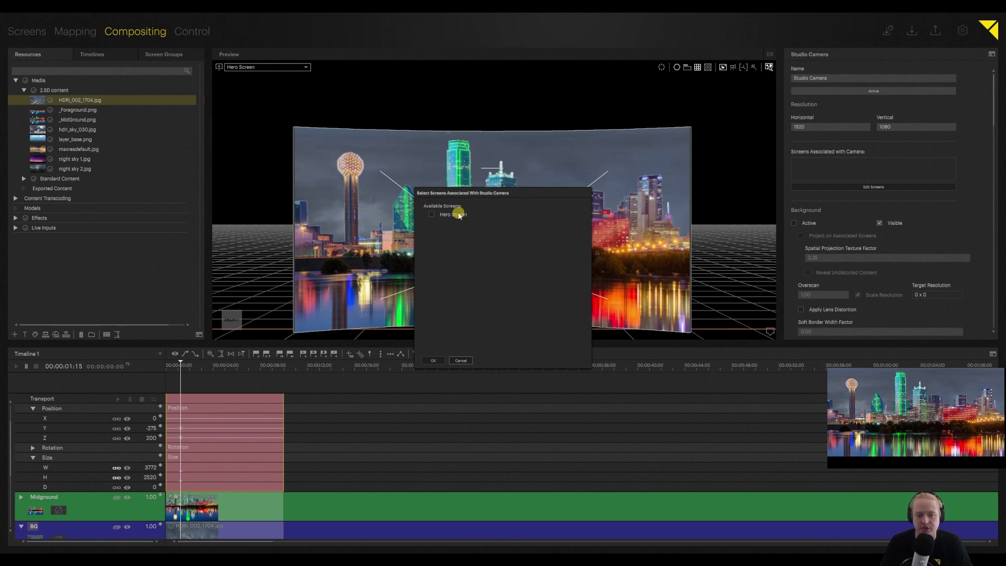
click(436, 361)
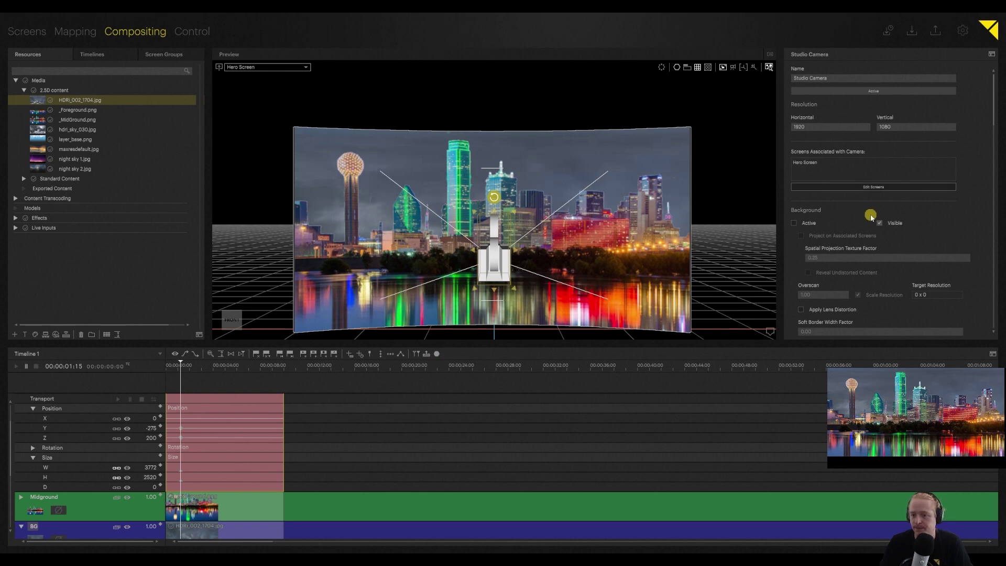
Step: Review the Studio Camera's perspective control setting and move the camera sideways in front of the Hero Screen to test the perspective shift
scroll(812, 224, down, 4)
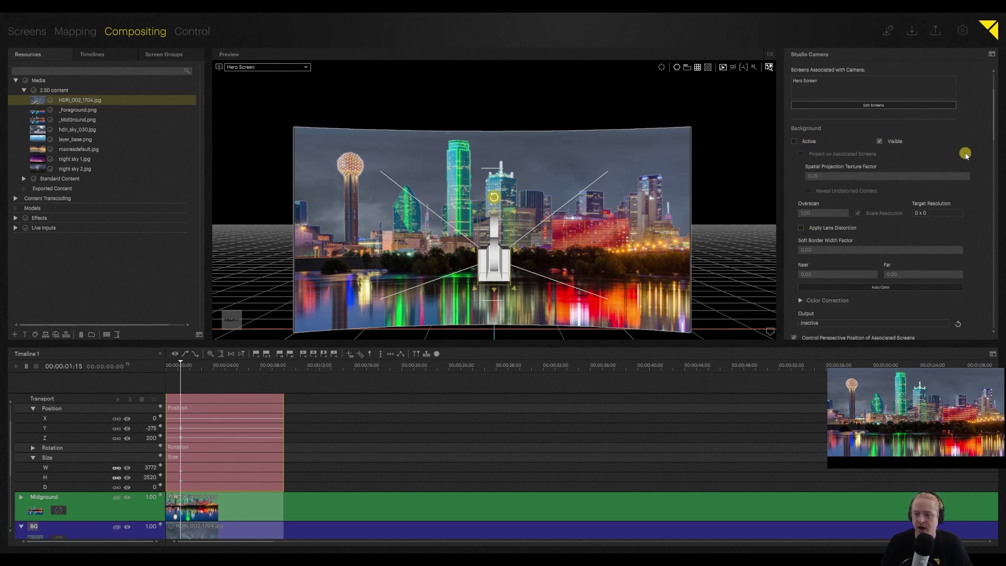
scroll(941, 233, down, 1)
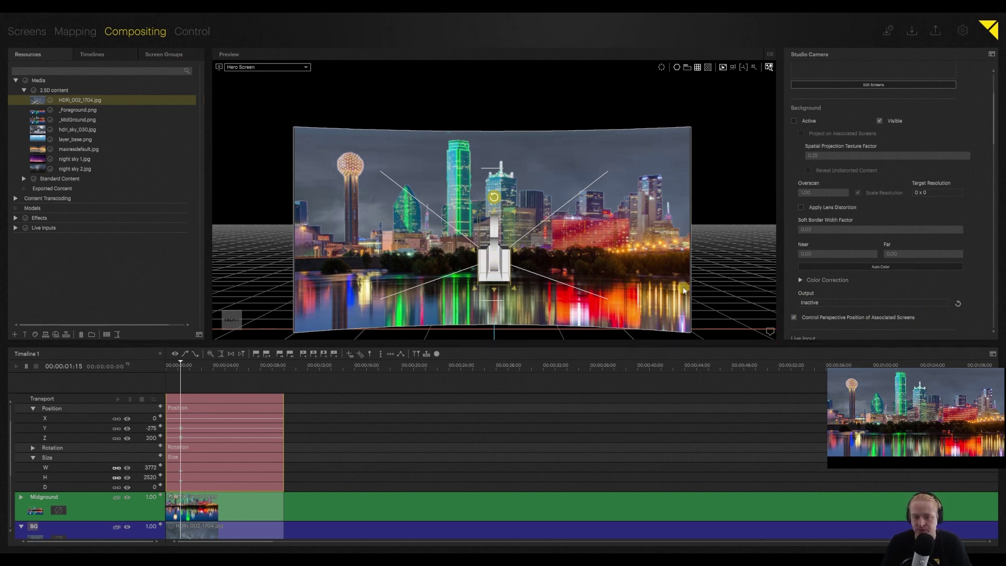
drag(495, 268, 632, 259)
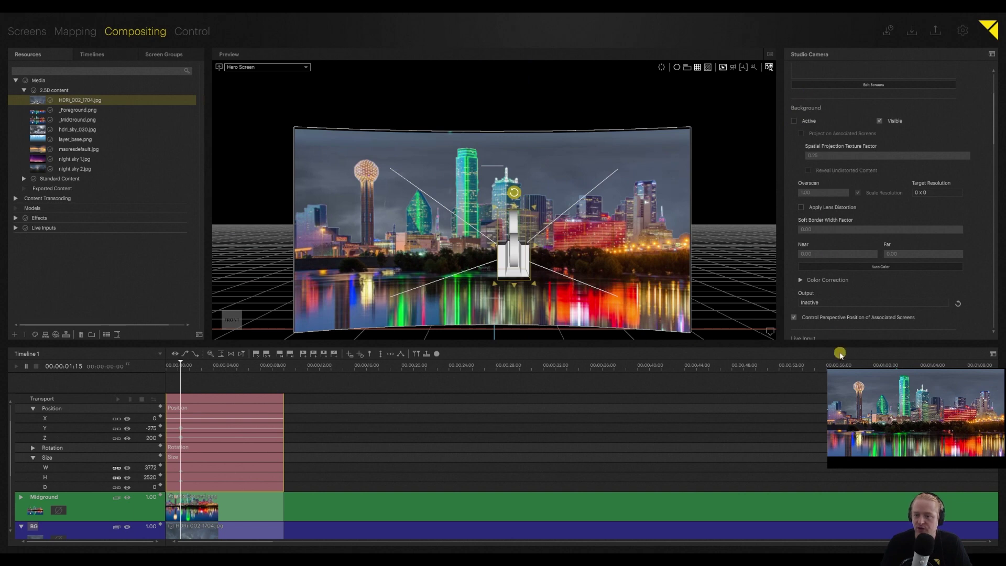
Step: Activate the Studio Camera's background and project it on the associated screens
scroll(865, 164, down, 4)
scroll(854, 315, up, 3)
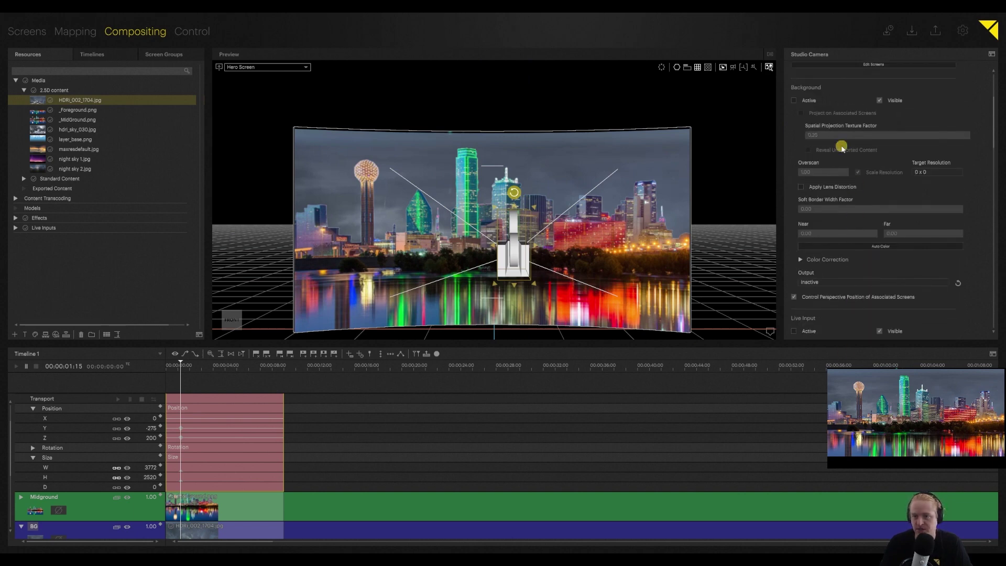
click(795, 101)
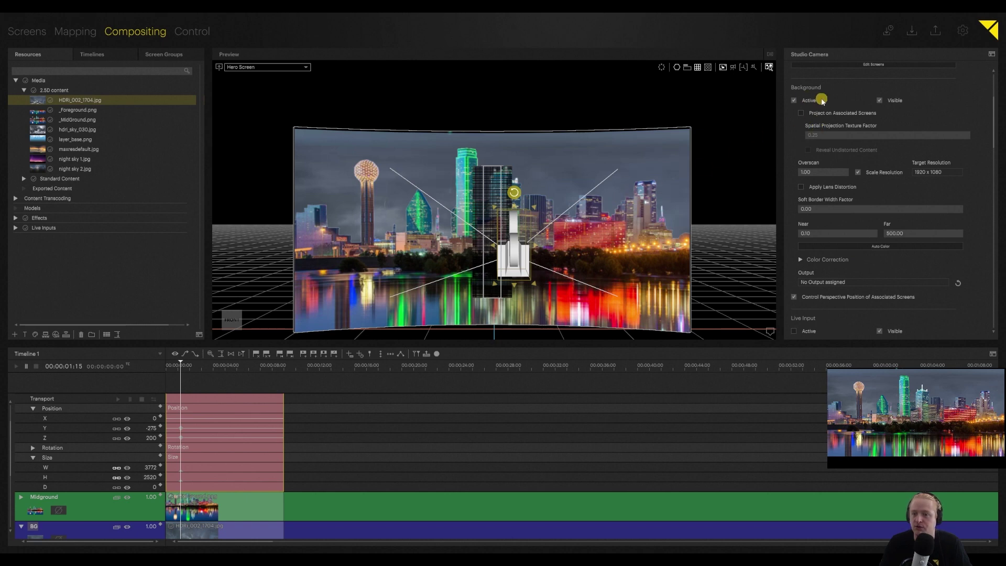
click(802, 112)
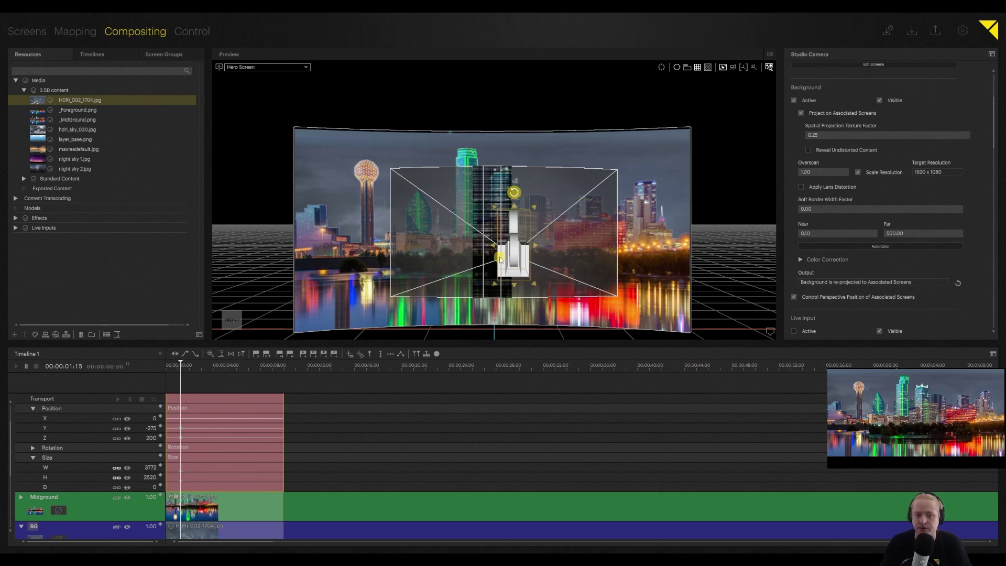
Step: Move the Studio Camera to the left in front of the Hero Screen to test the re-projected background
drag(507, 268, 451, 249)
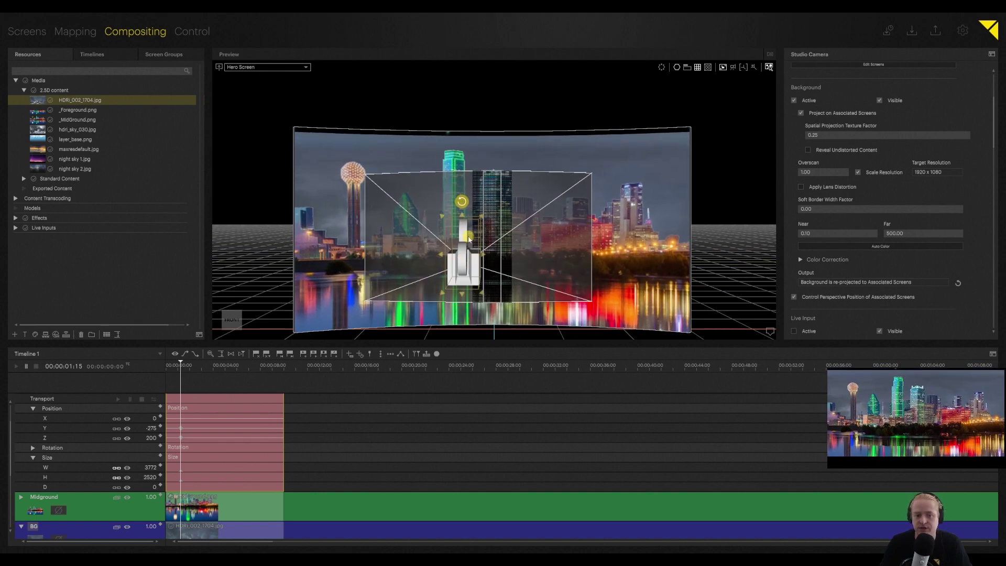
Step: Disable the Studio Camera's use of lens parameters from tracking and adjust its FOV to about 41.85 and aspect ratio to about 2.078
scroll(886, 249, down, 5)
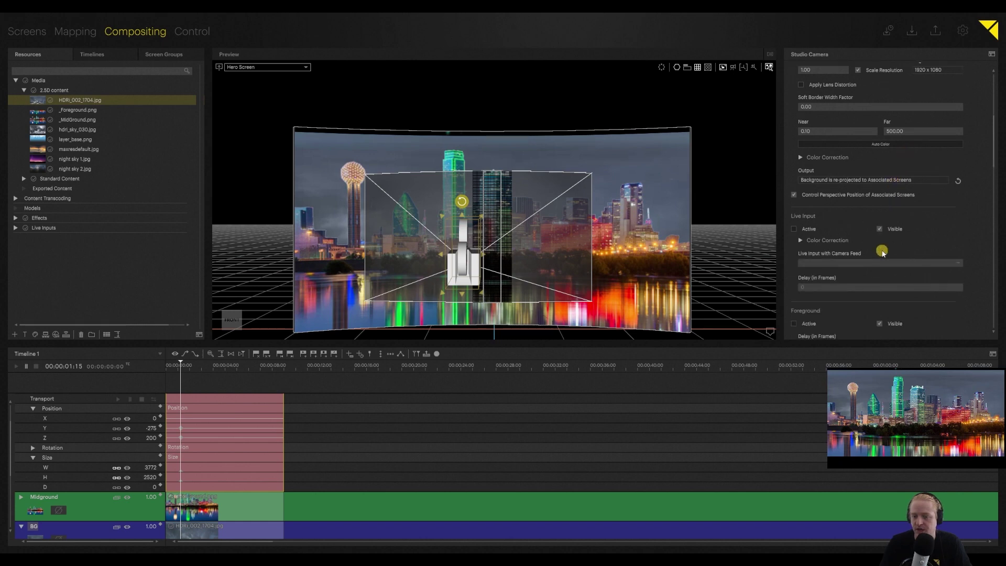
scroll(923, 262, down, 7)
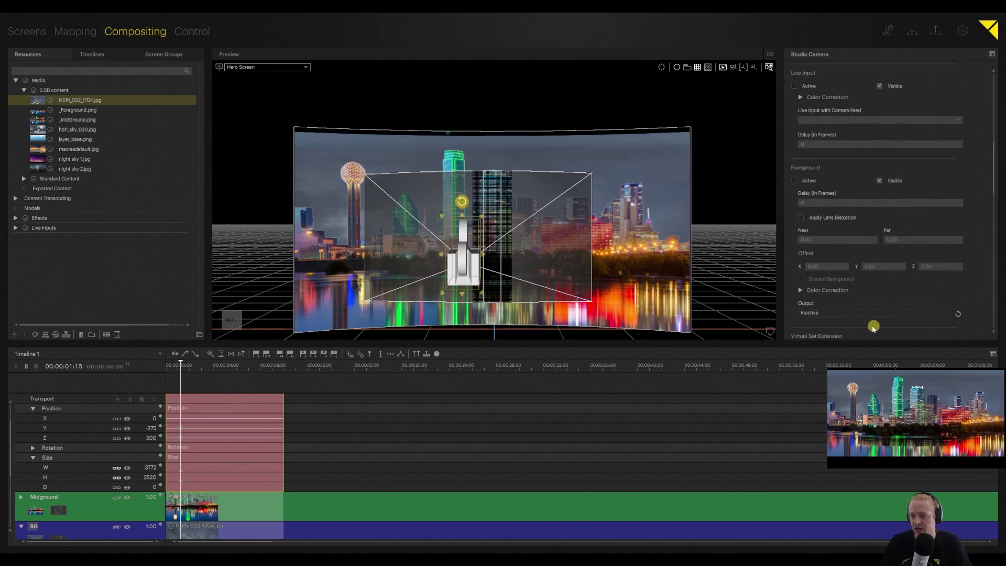
scroll(792, 215, down, 6)
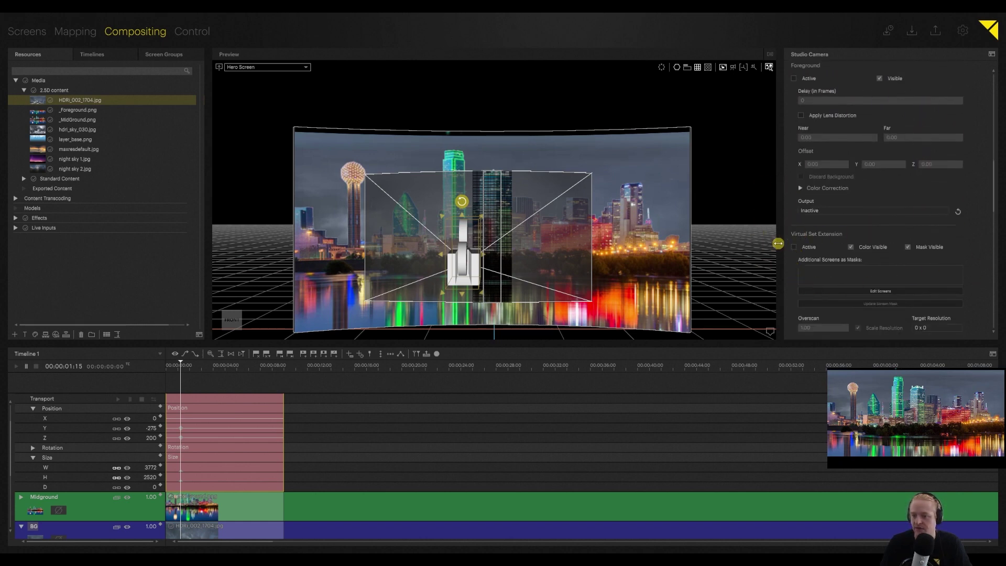
scroll(884, 309, down, 8)
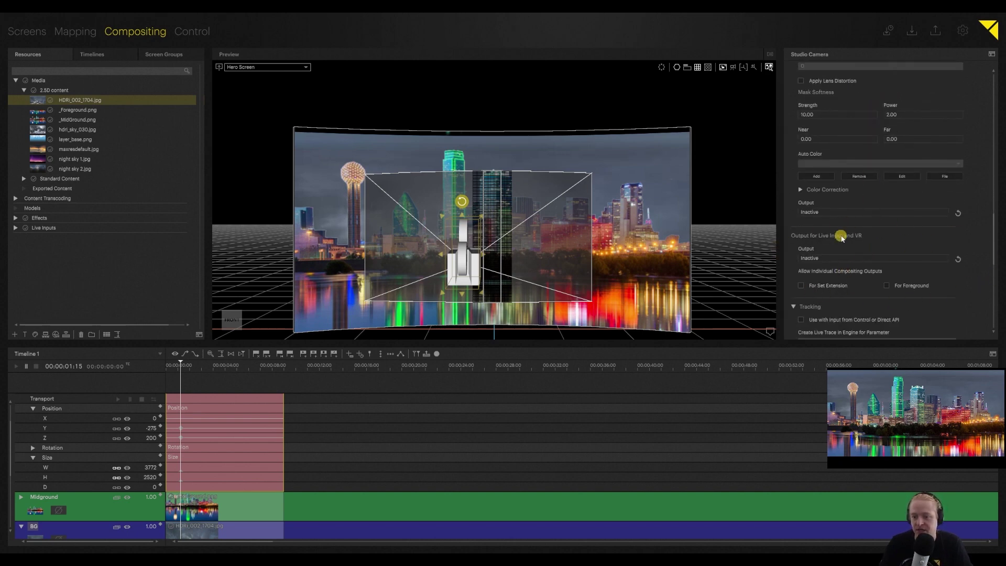
scroll(848, 288, down, 12)
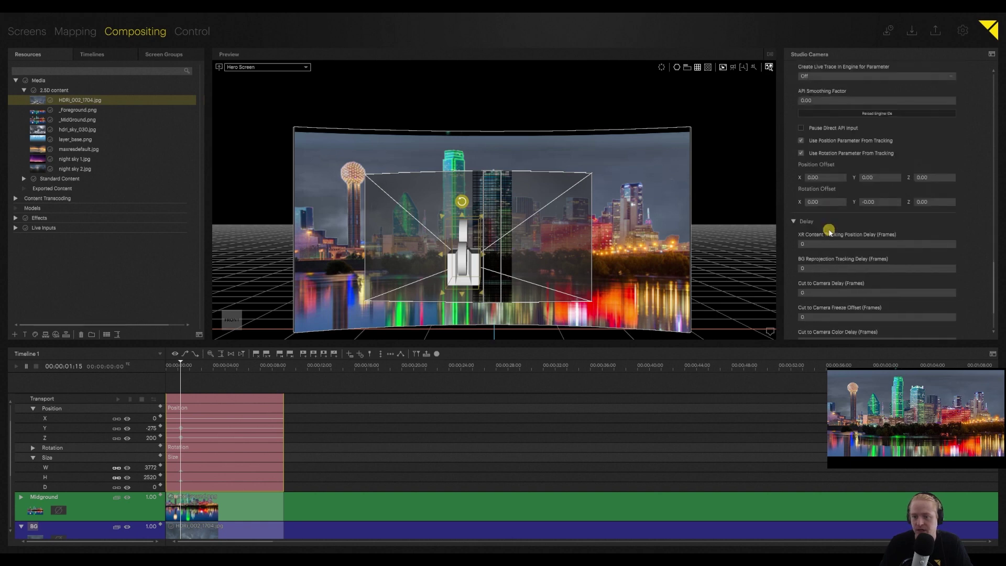
scroll(860, 221, down, 3)
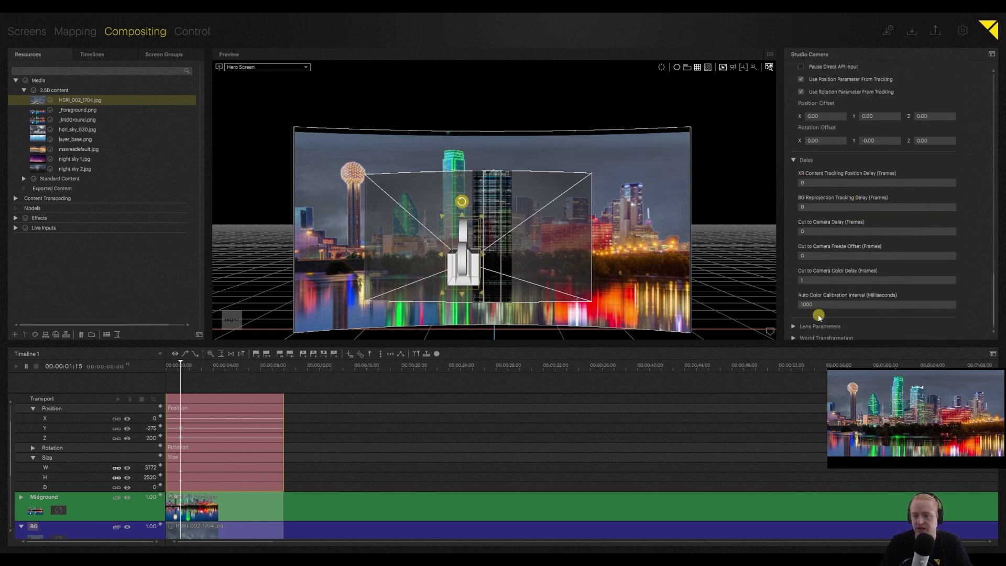
scroll(822, 307, down, 1)
click(794, 309)
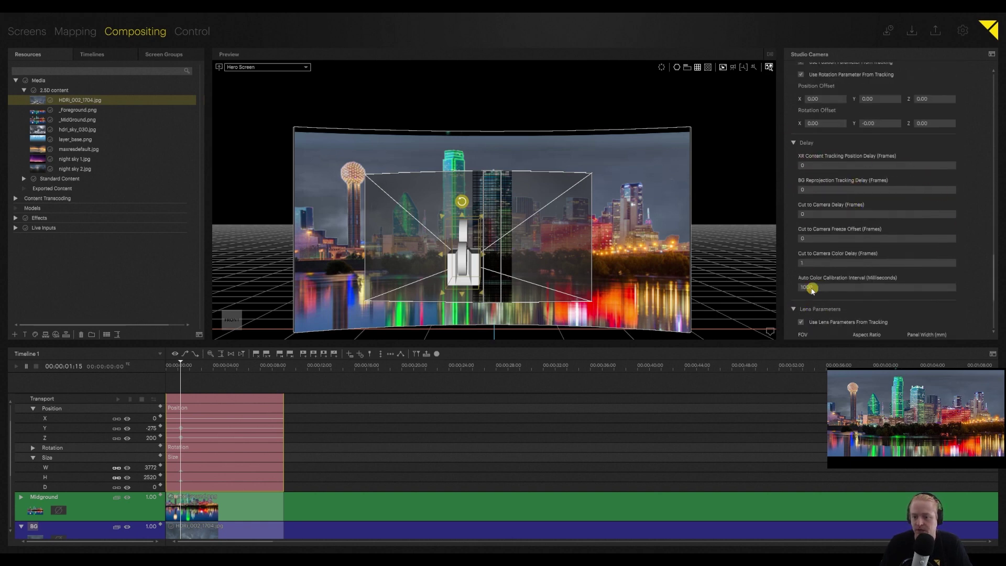
scroll(817, 286, down, 7)
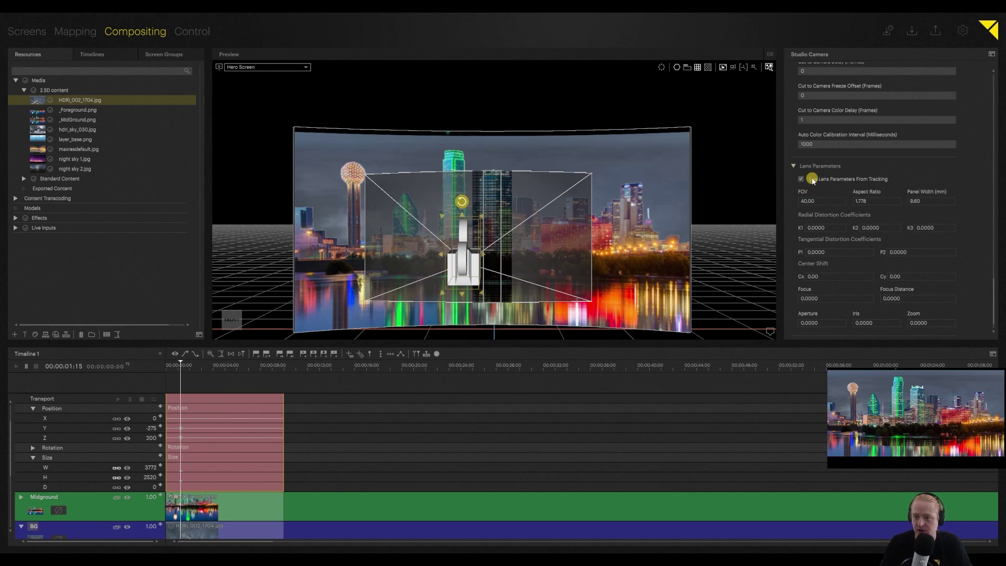
click(850, 179)
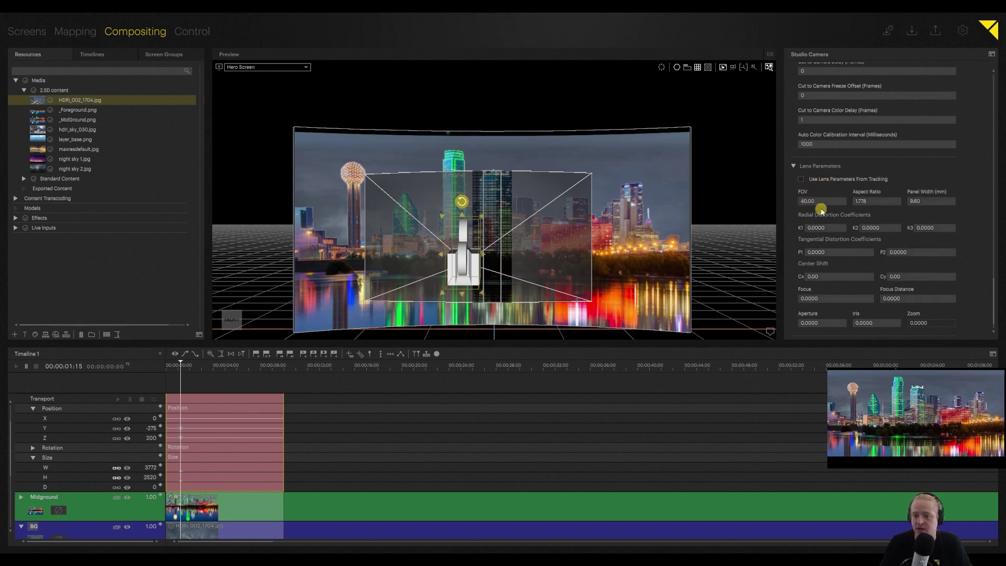
drag(821, 204, 875, 200)
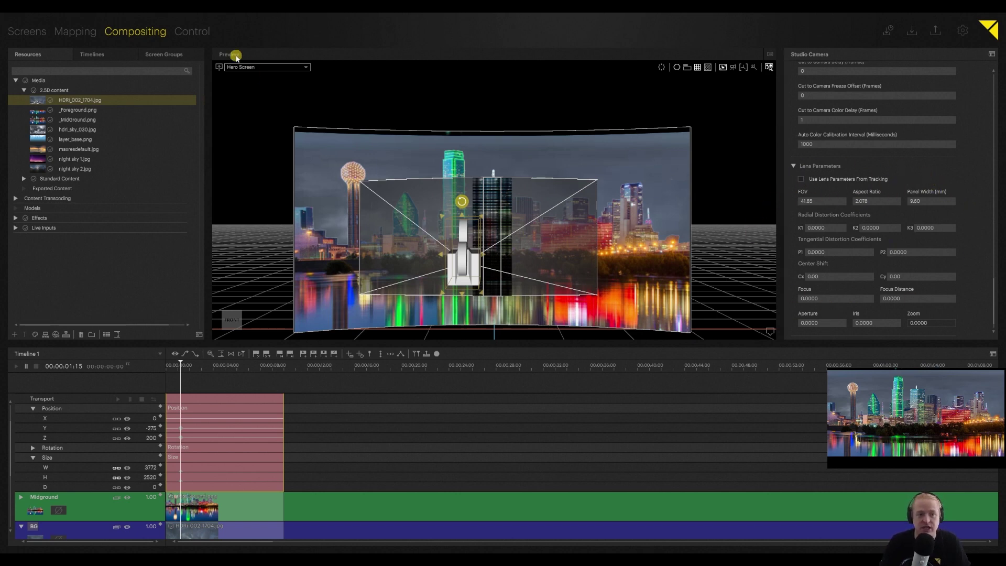
Step: Add a FreeD module from the Control library to the workspace, below and to the right of the Pixera module
click(189, 32)
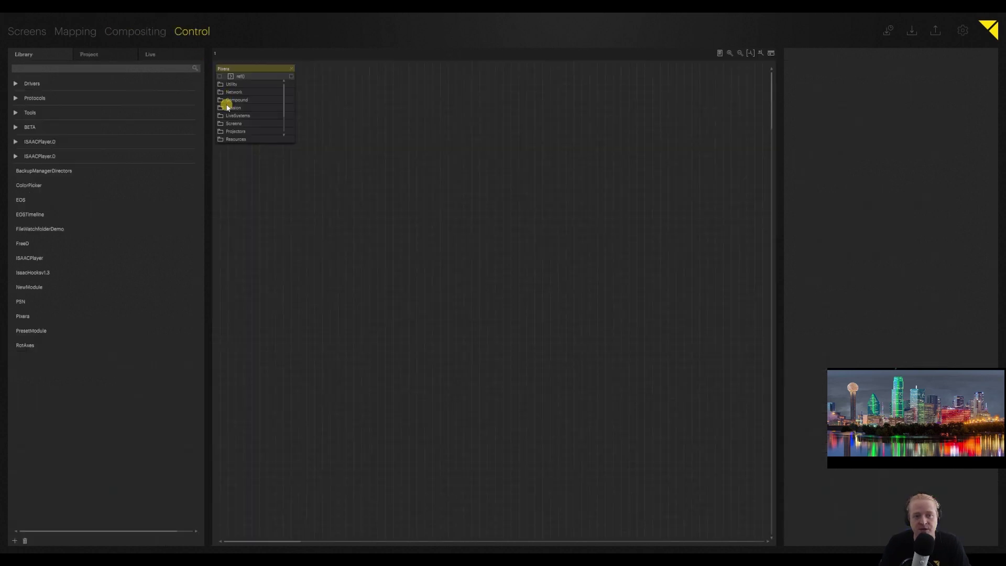
drag(31, 244, 481, 183)
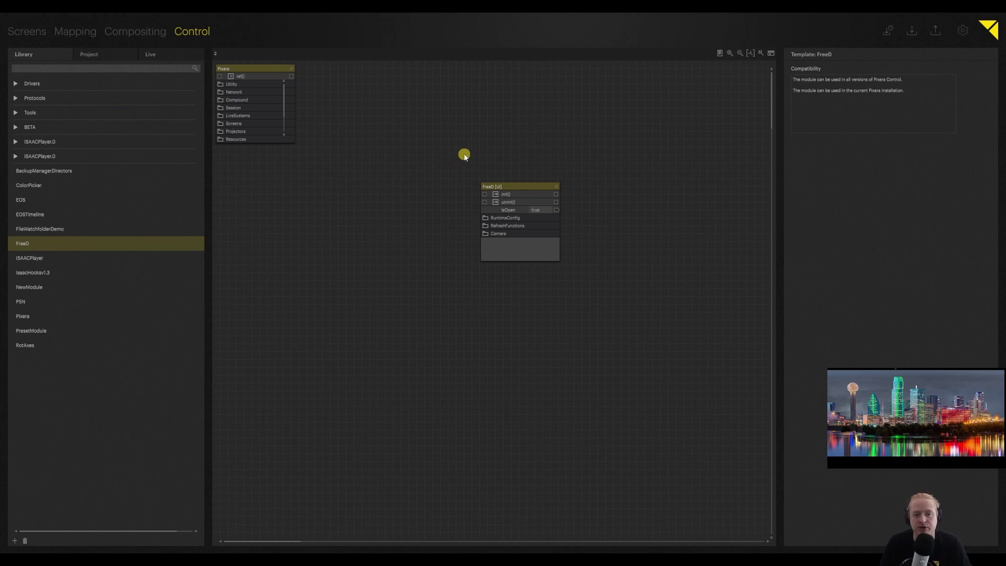
mouse_move(465, 156)
mouse_down()
mouse_move(622, 293)
mouse_move(473, 165)
mouse_up()
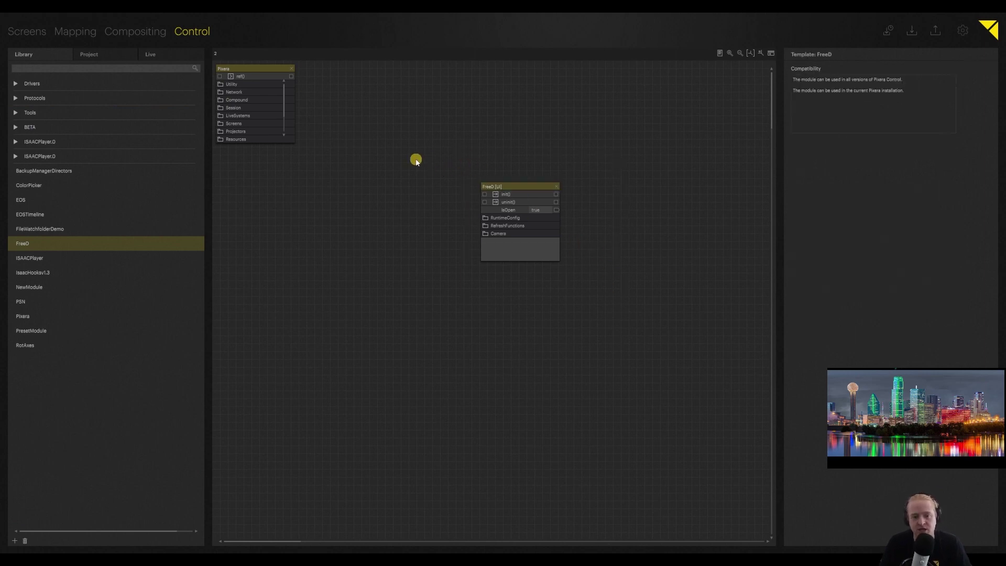
mouse_move(433, 150)
mouse_down()
mouse_move(611, 294)
mouse_move(438, 153)
mouse_up()
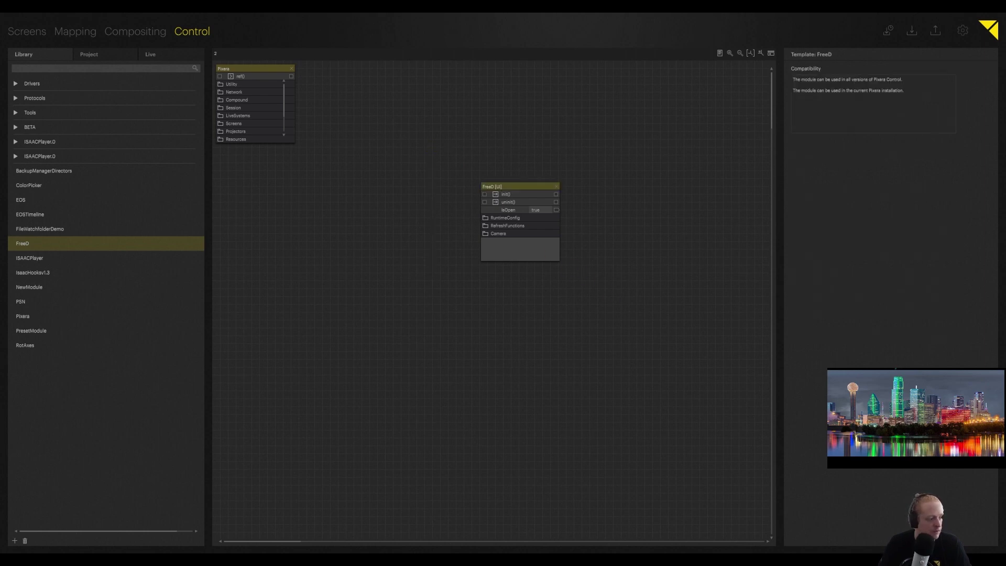